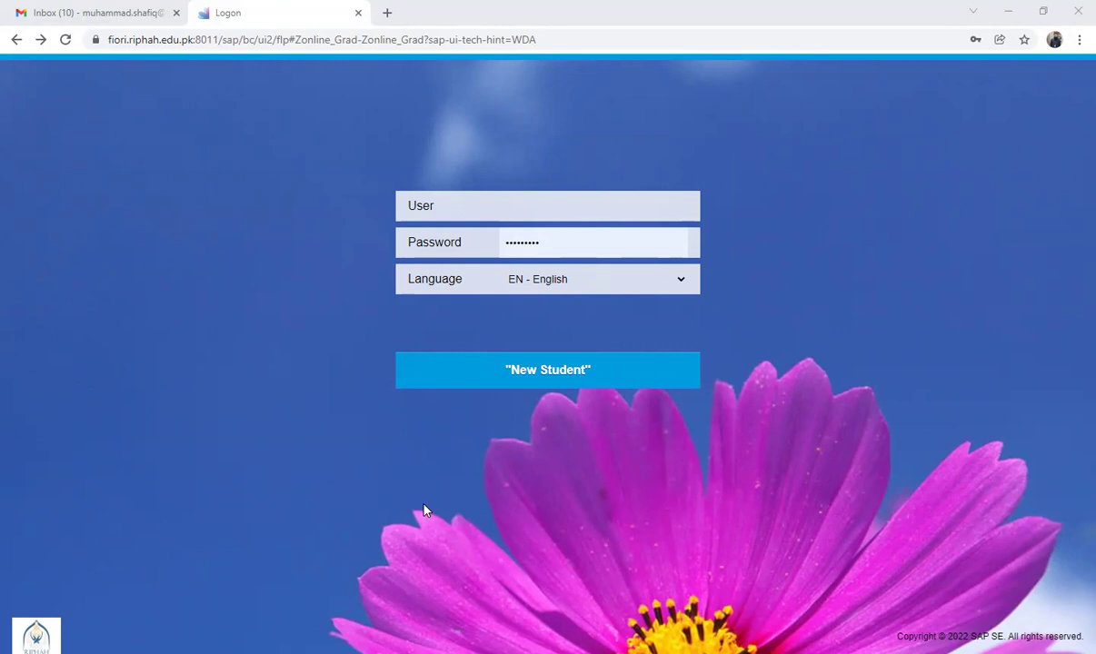
Log on to the portal with the saved user name and account password
{"action": "left_click", "coordinate": [611, 211]}
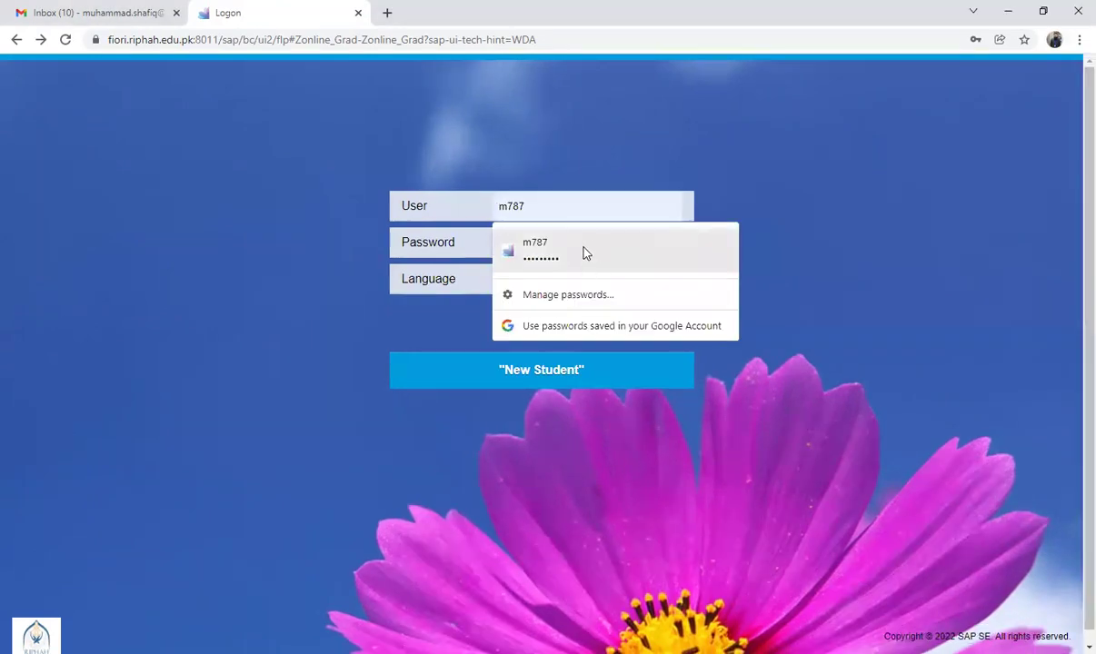
{"action": "left_click", "coordinate": [587, 248]}
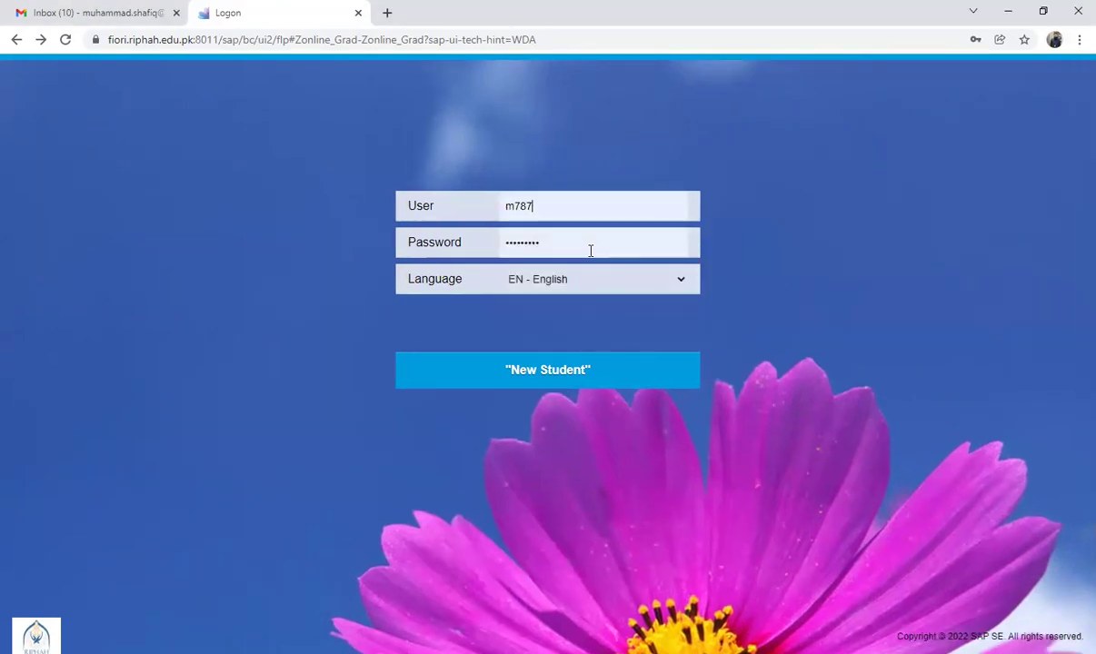
{"action": "left_click", "coordinate": [605, 380]}
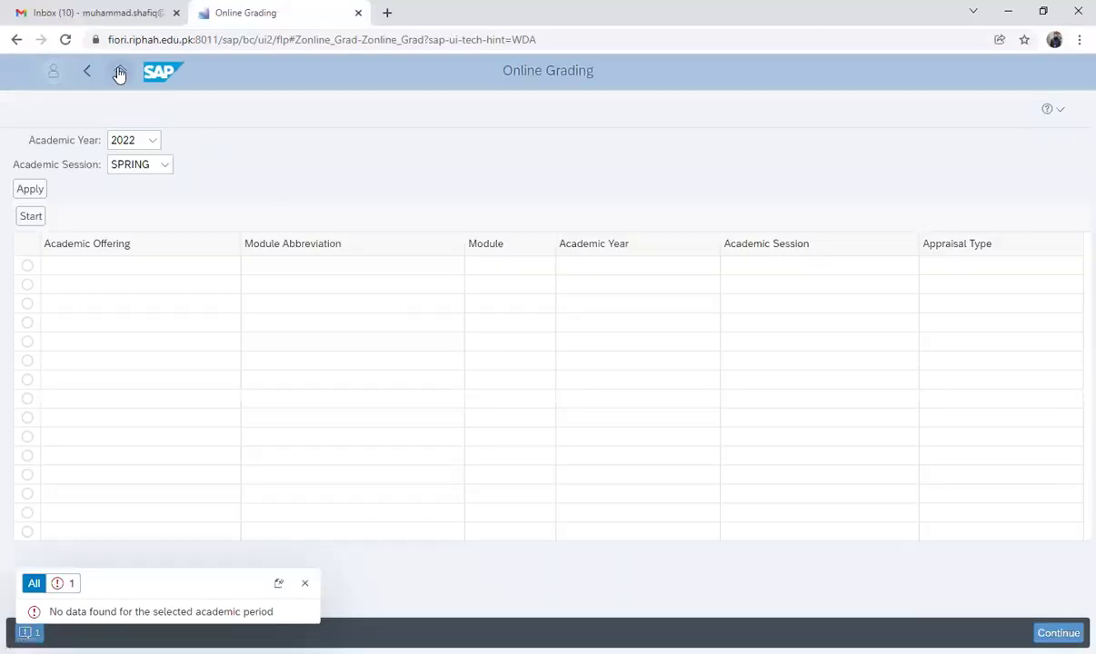
Open Online Grading from the home page and list the offerings for academic year 2021, session FALL
{"action": "left_click", "coordinate": [120, 74]}
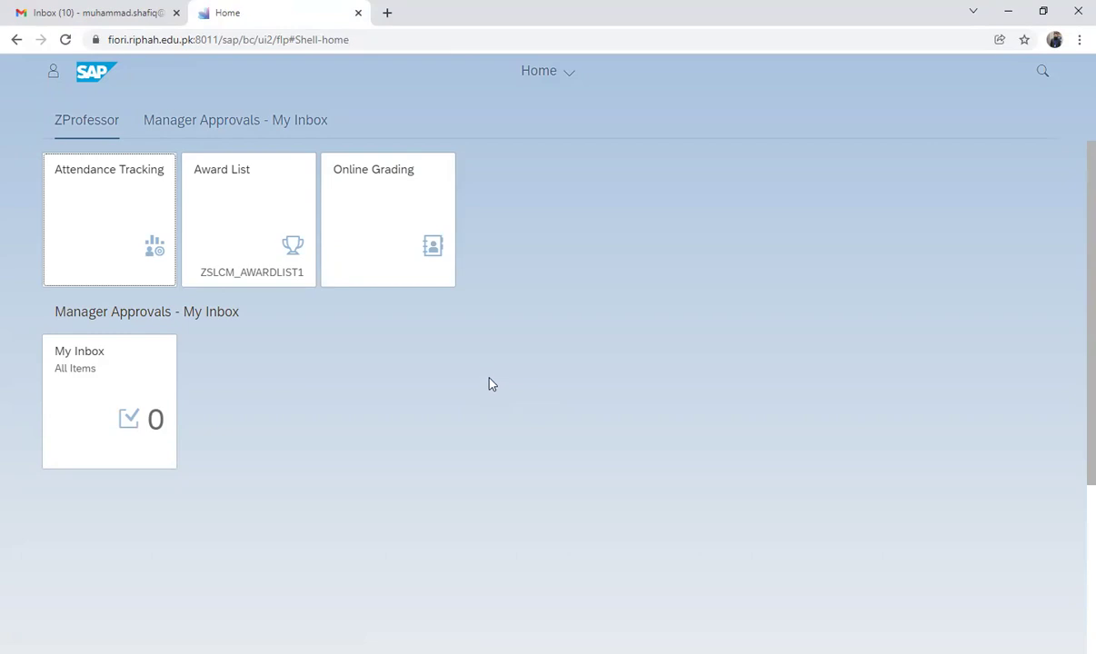
{"action": "left_click", "coordinate": [403, 213]}
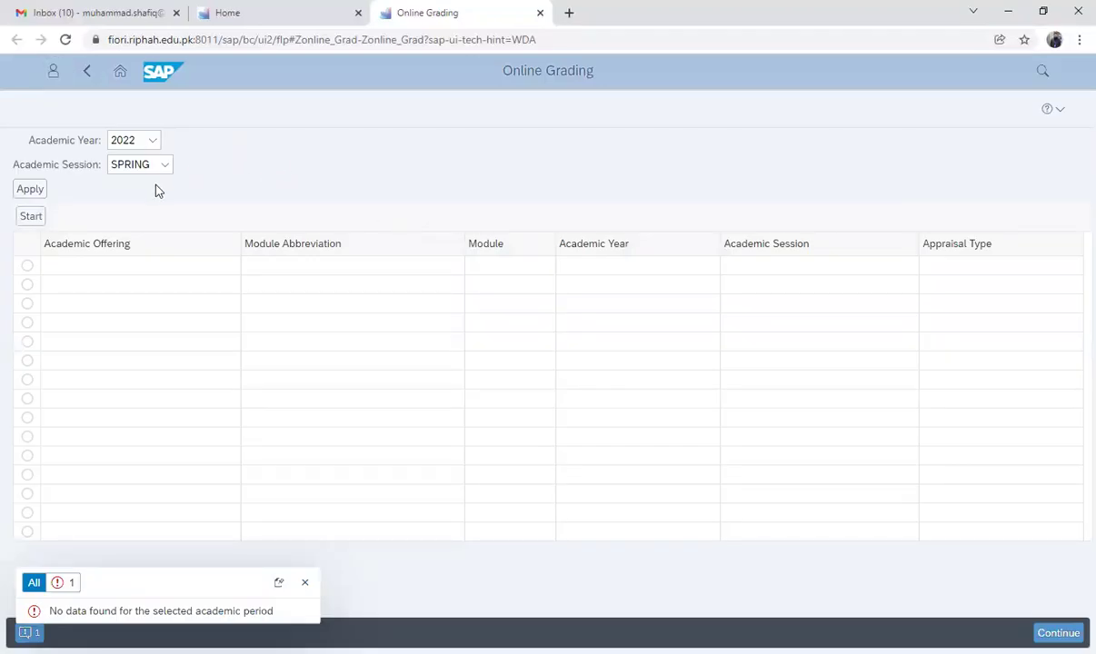
{"action": "left_click", "coordinate": [152, 140]}
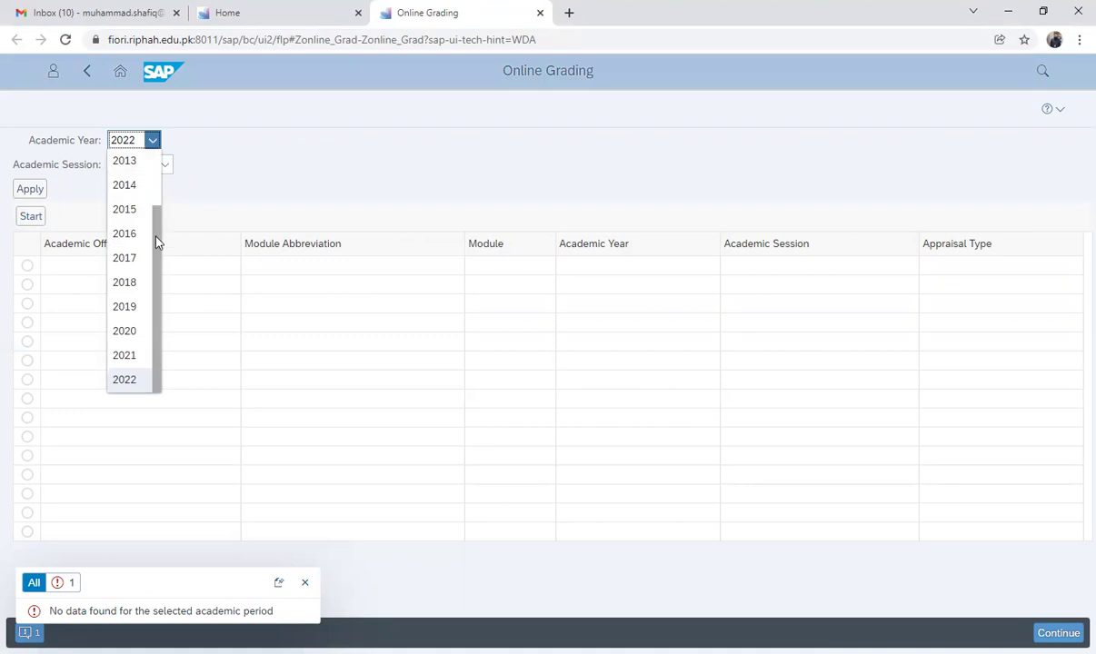
{"action": "left_click", "coordinate": [126, 356]}
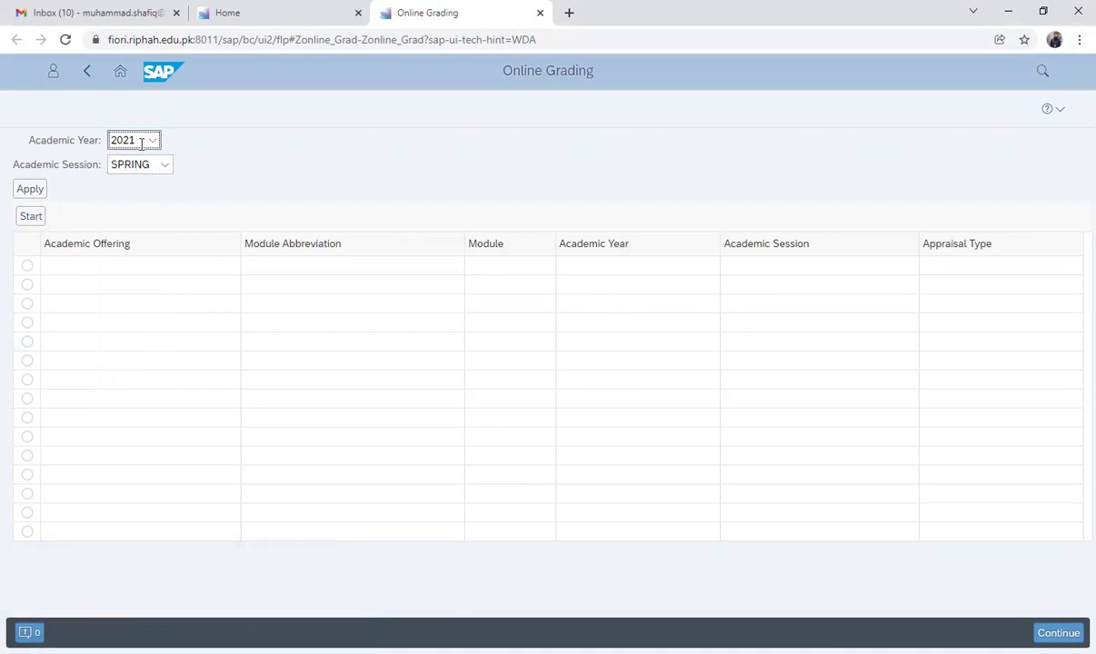
{"action": "left_click", "coordinate": [166, 169]}
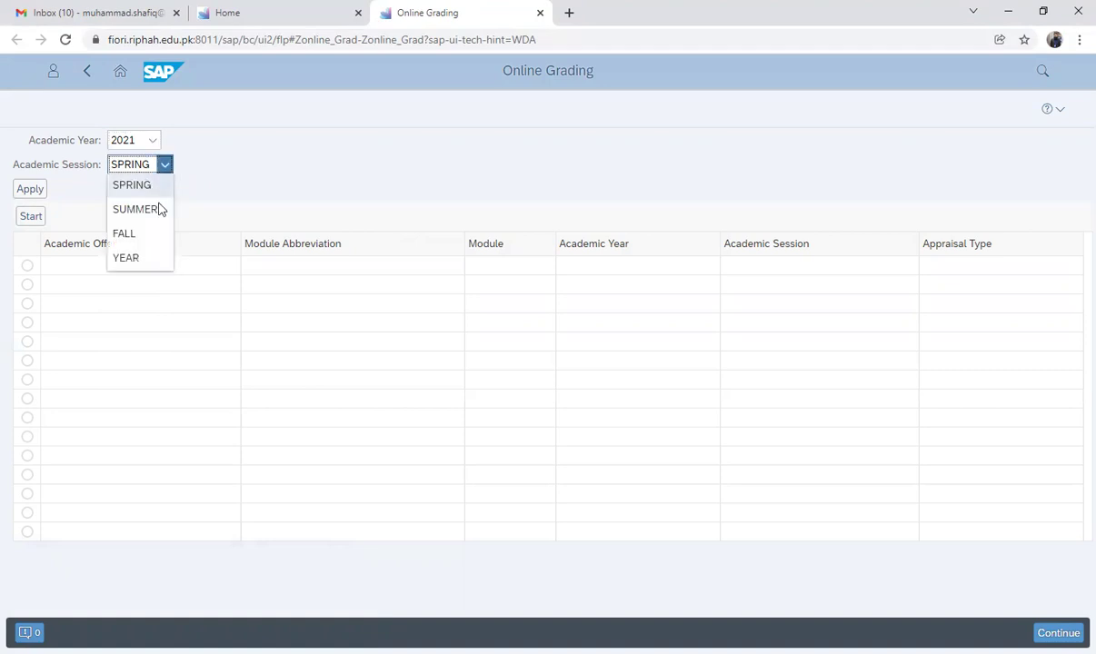
{"action": "left_click", "coordinate": [128, 233]}
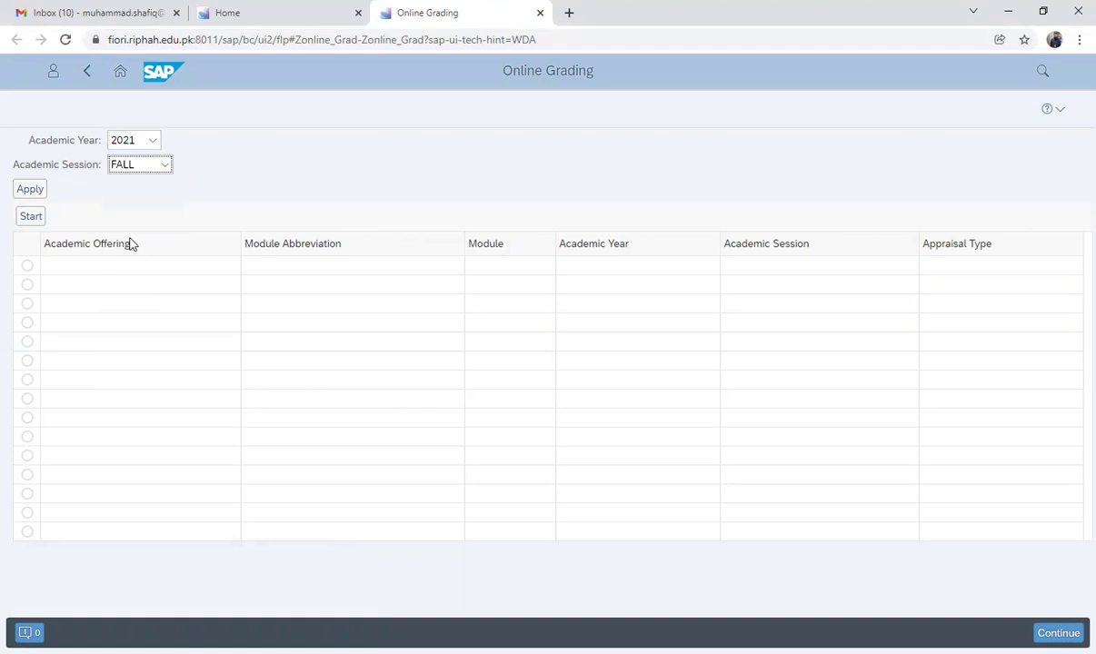
{"action": "left_click", "coordinate": [34, 189]}
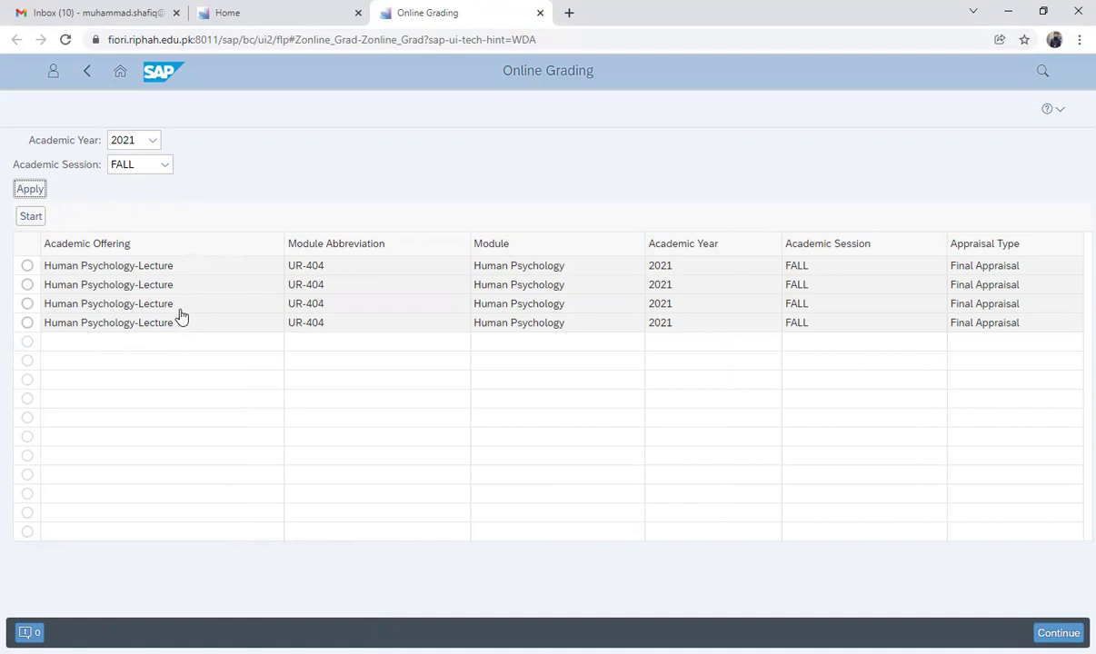
Start grading the third Human Psychology-Lecture offering and review its appraisal components and student list
{"action": "left_click", "coordinate": [91, 304]}
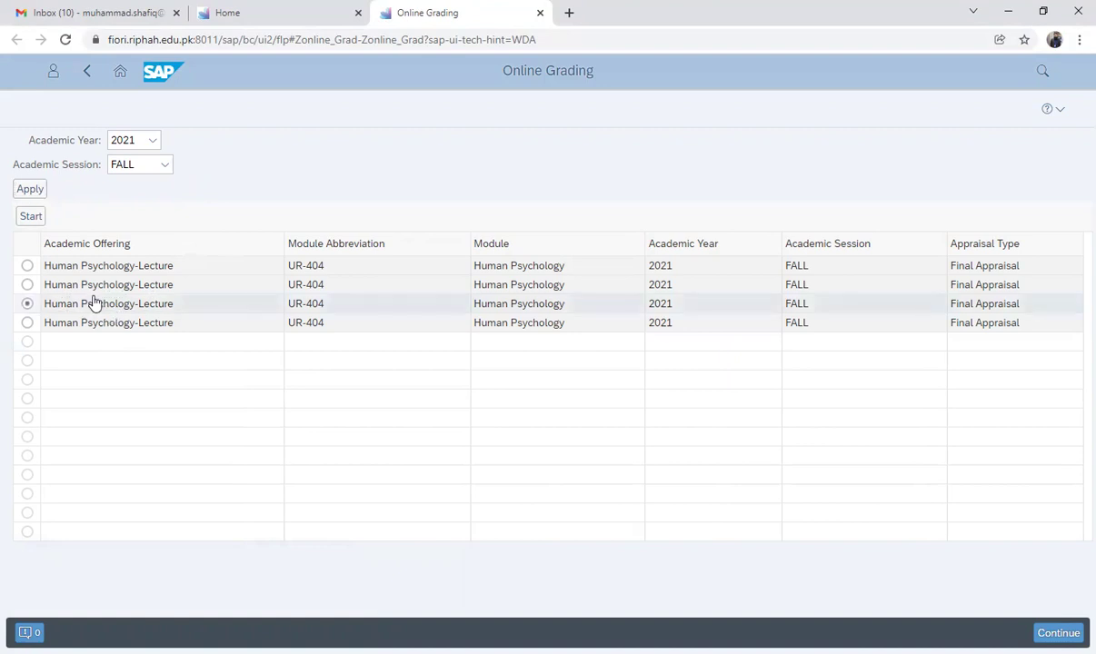
{"action": "left_click", "coordinate": [31, 218]}
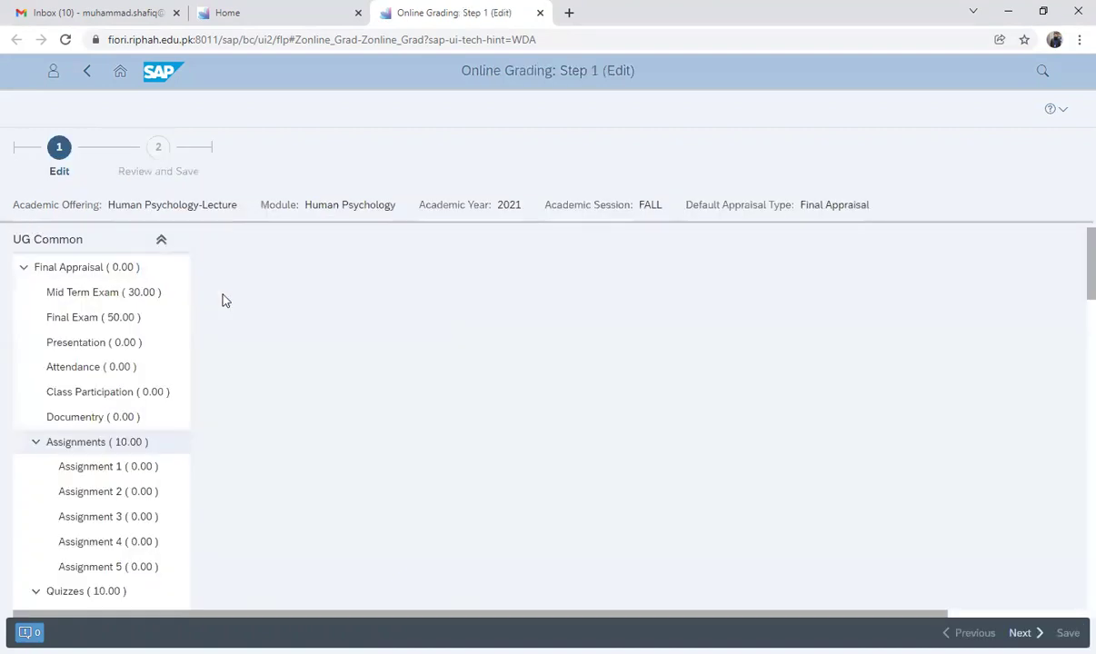
{"action": "scroll", "coordinate": [307, 377], "scroll_direction": "down", "scroll_amount": 7}
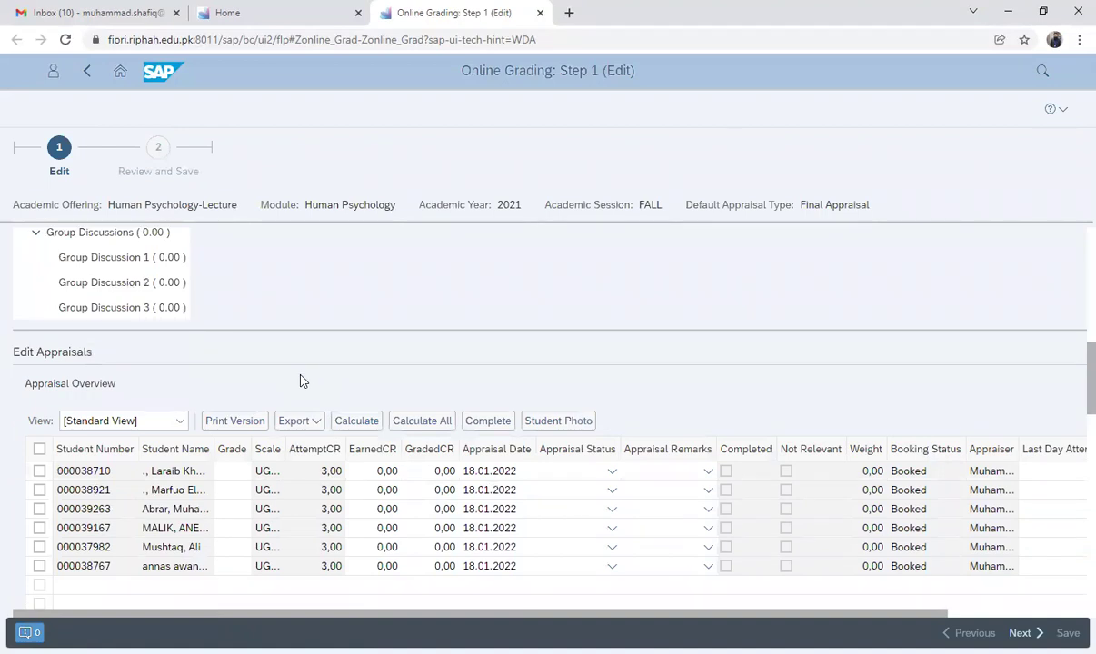
{"action": "scroll", "coordinate": [301, 379], "scroll_direction": "up", "scroll_amount": 3}
{"action": "scroll", "coordinate": [300, 379], "scroll_direction": "up", "scroll_amount": 4}
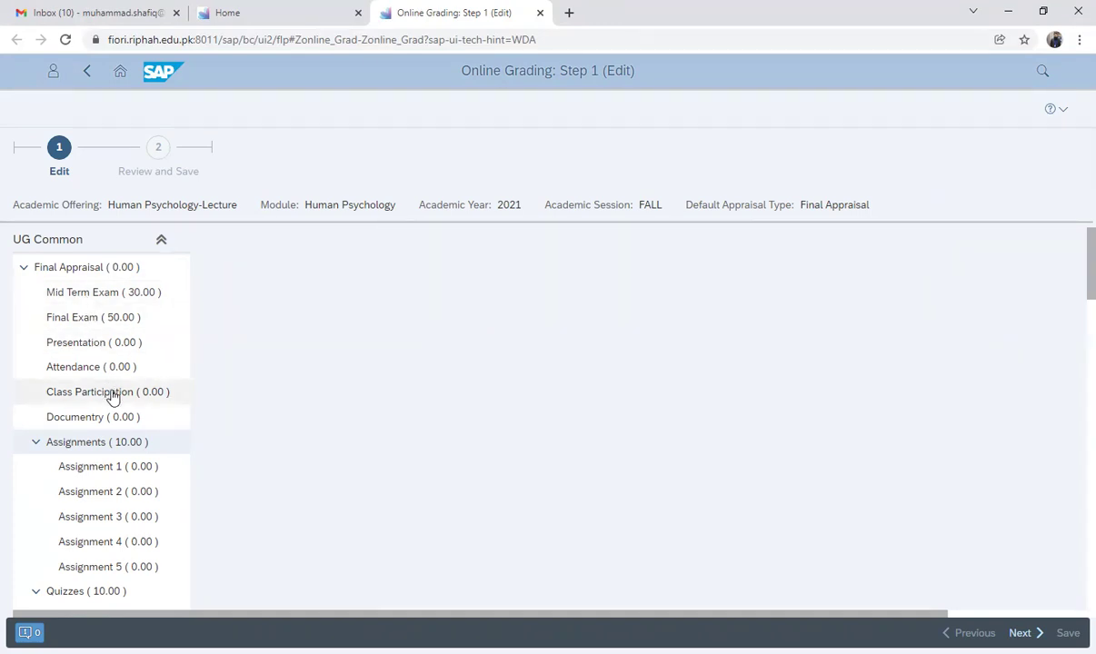
{"action": "scroll", "coordinate": [113, 397], "scroll_direction": "down", "scroll_amount": 4}
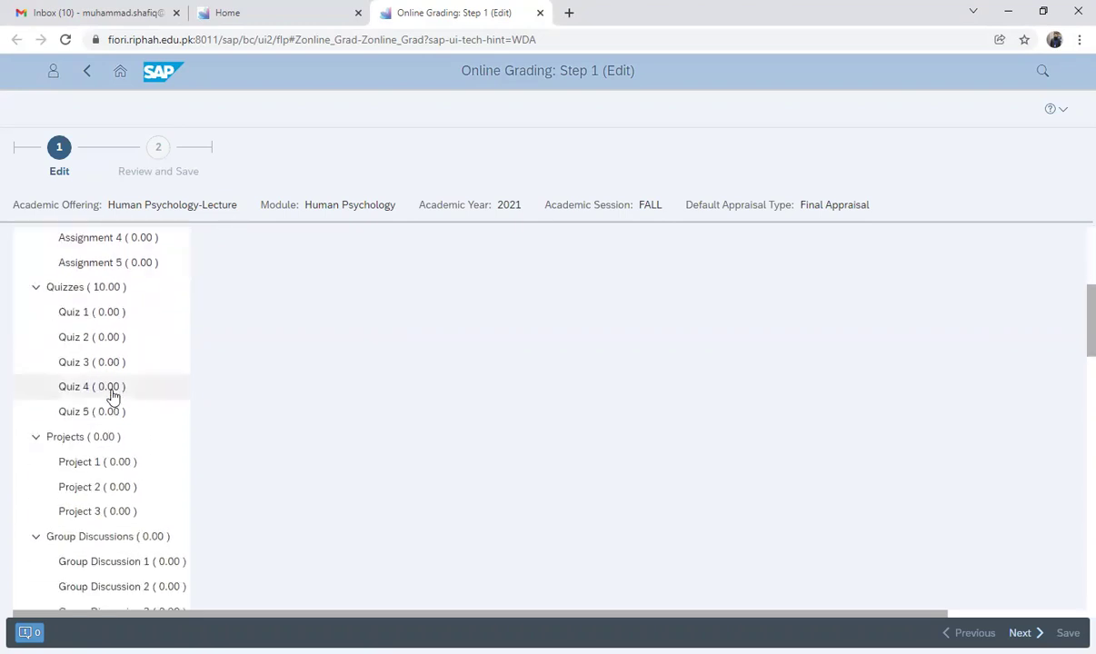
{"action": "scroll", "coordinate": [112, 397], "scroll_direction": "up", "scroll_amount": 4}
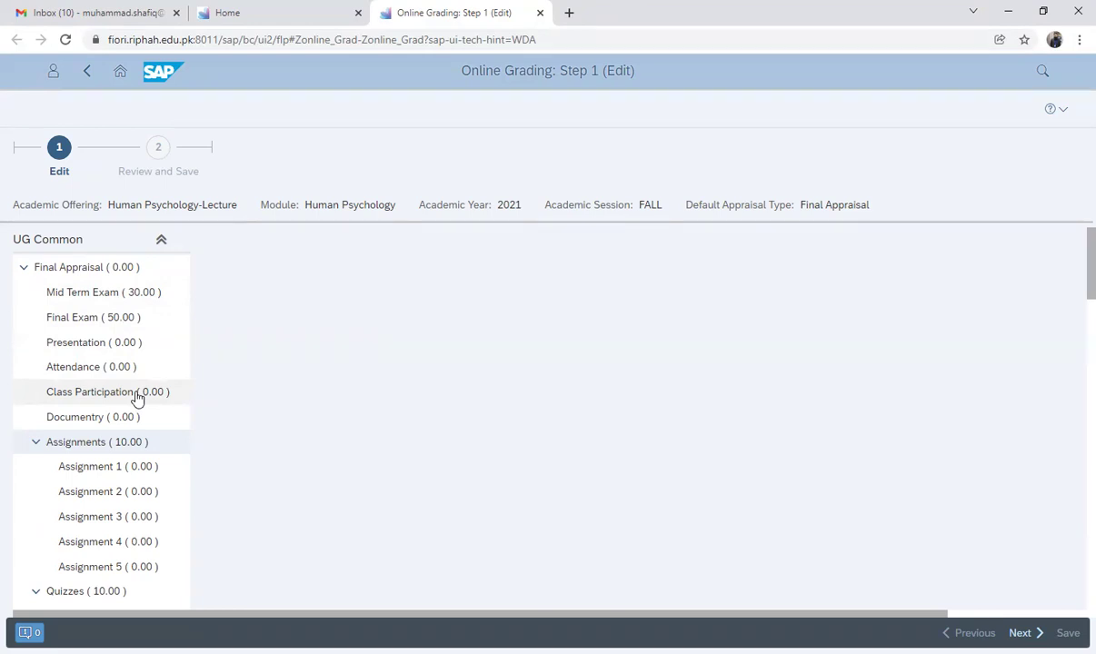
View the Mid Term Exam's appraisal overview, checking each student's grade, scale and weight fields
{"action": "left_click", "coordinate": [116, 299]}
{"action": "scroll", "coordinate": [307, 367], "scroll_direction": "down", "scroll_amount": 3}
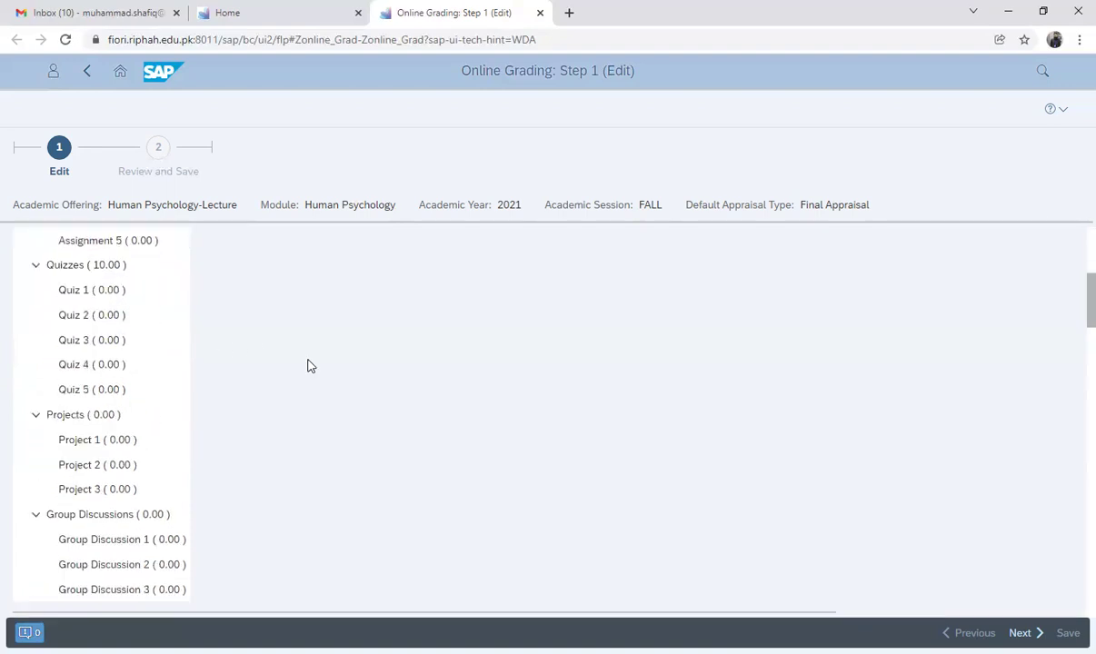
{"action": "scroll", "coordinate": [307, 366], "scroll_direction": "down", "scroll_amount": 3}
{"action": "scroll", "coordinate": [308, 367], "scroll_direction": "down", "scroll_amount": 2}
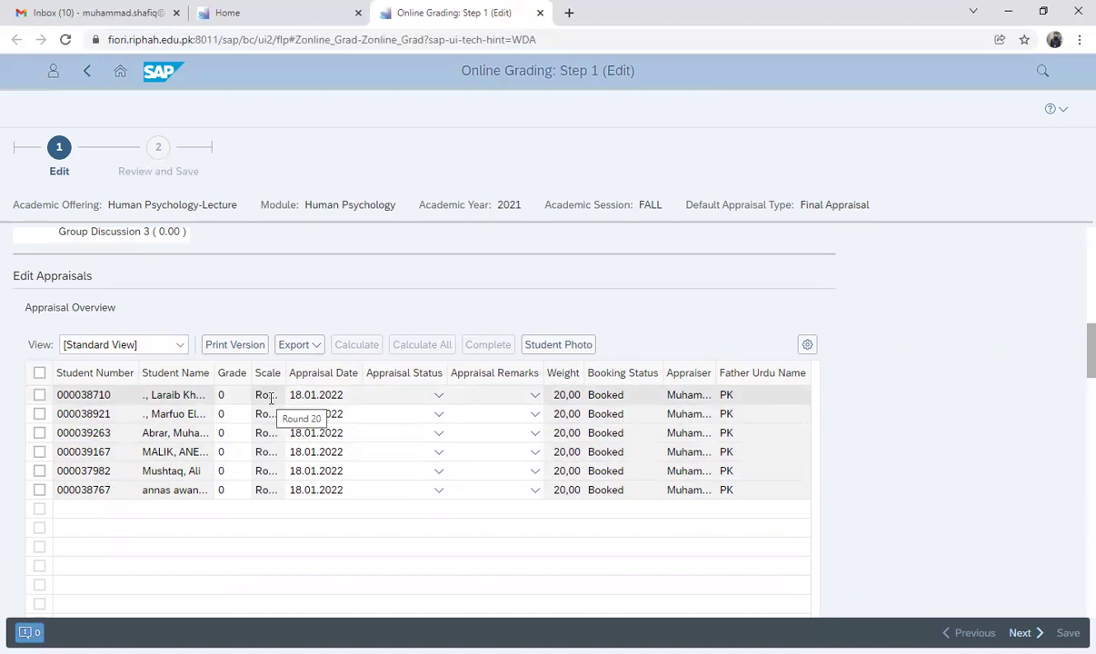
{"action": "scroll", "coordinate": [268, 399], "scroll_direction": "up", "scroll_amount": 10}
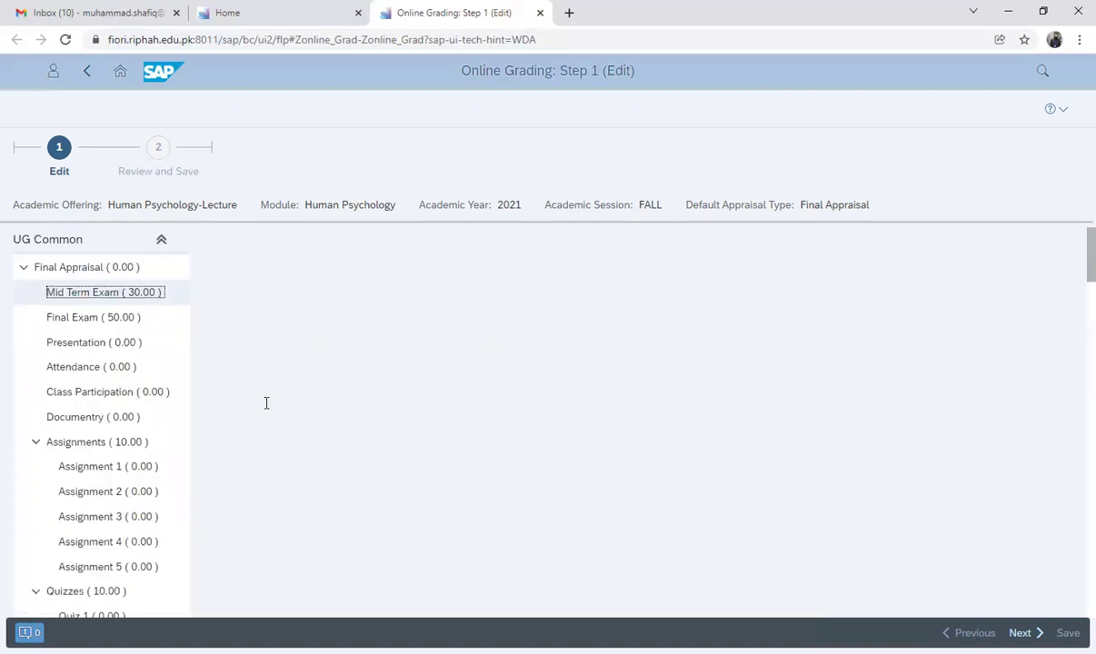
View the Final Exam's appraisal overview to check the weight set for the students
{"action": "left_click", "coordinate": [119, 326]}
{"action": "scroll", "coordinate": [257, 383], "scroll_direction": "down", "scroll_amount": 10}
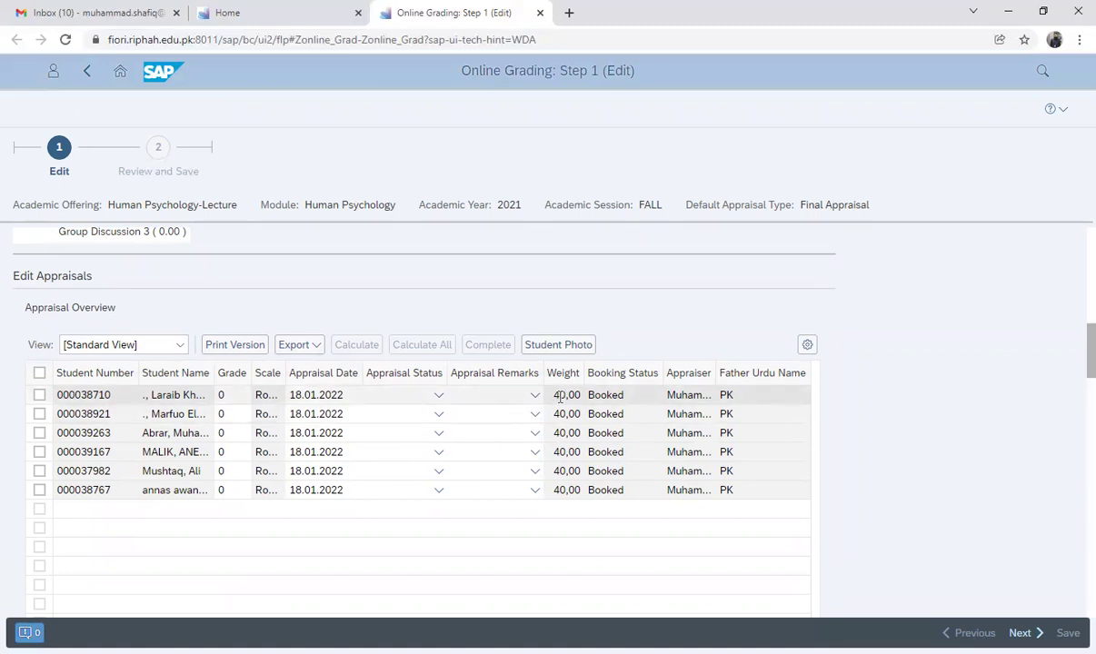
{"action": "scroll", "coordinate": [208, 463], "scroll_direction": "up", "scroll_amount": 8}
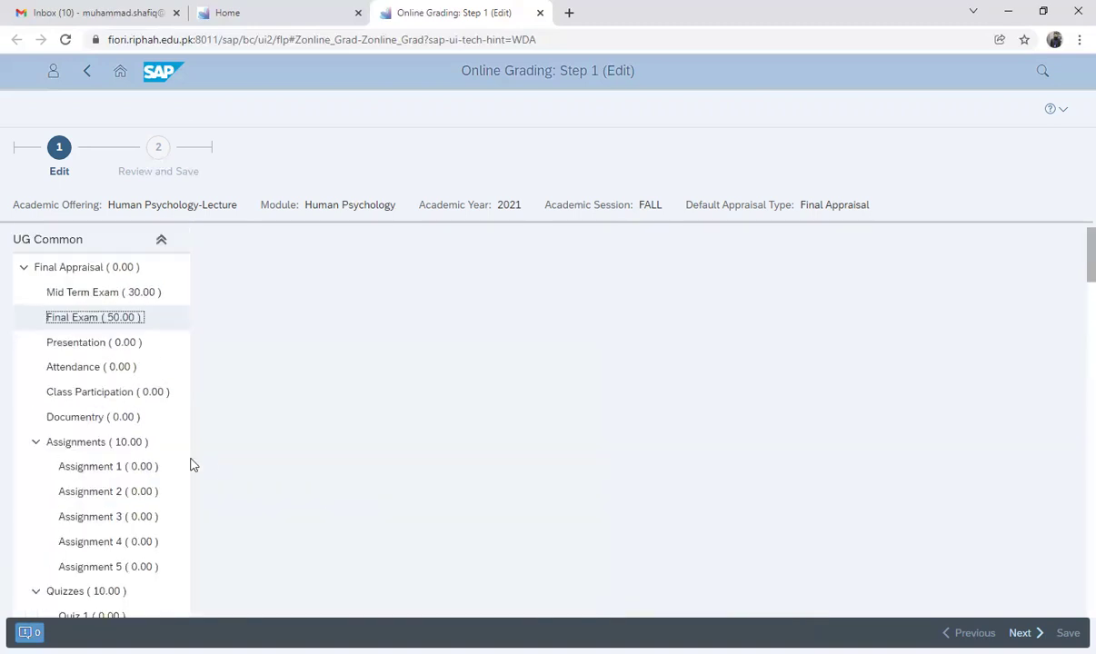
Sort the Mid Term Exam appraisals by student number in descending order and export them to Microsoft Excel
{"action": "left_click", "coordinate": [84, 296]}
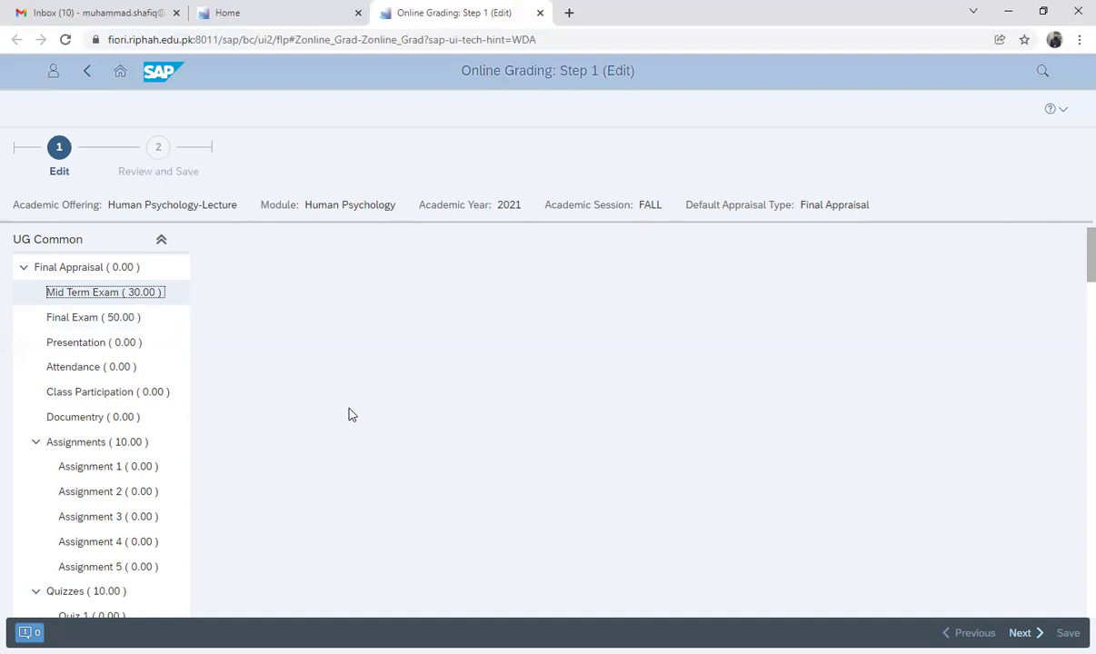
{"action": "scroll", "coordinate": [352, 415], "scroll_direction": "down", "scroll_amount": 8}
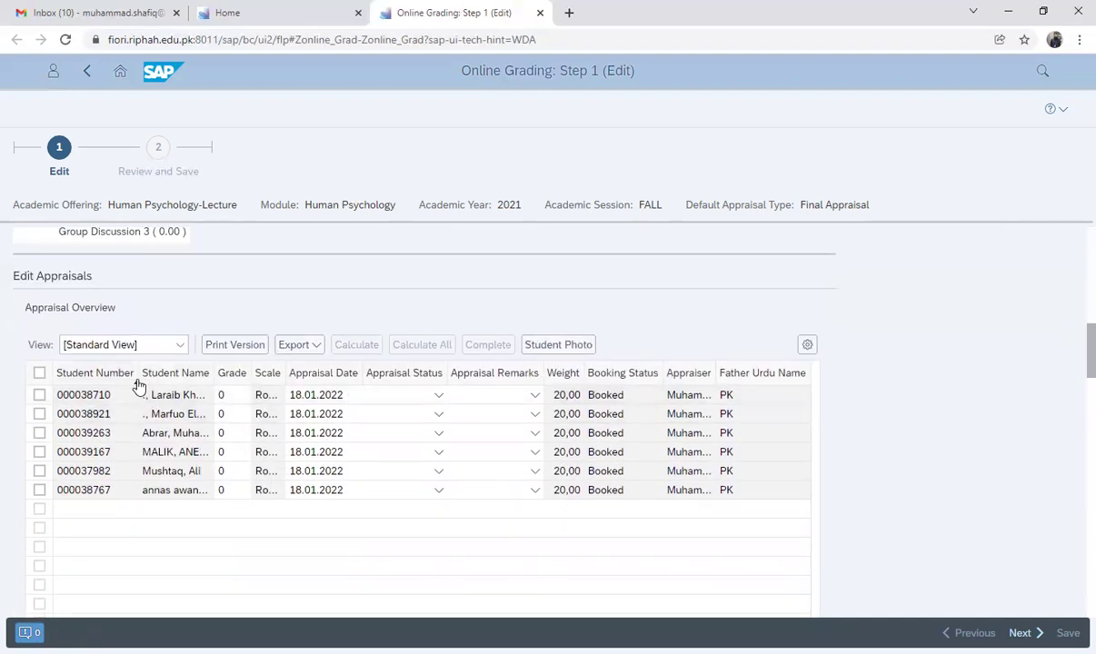
{"action": "left_click", "coordinate": [138, 380]}
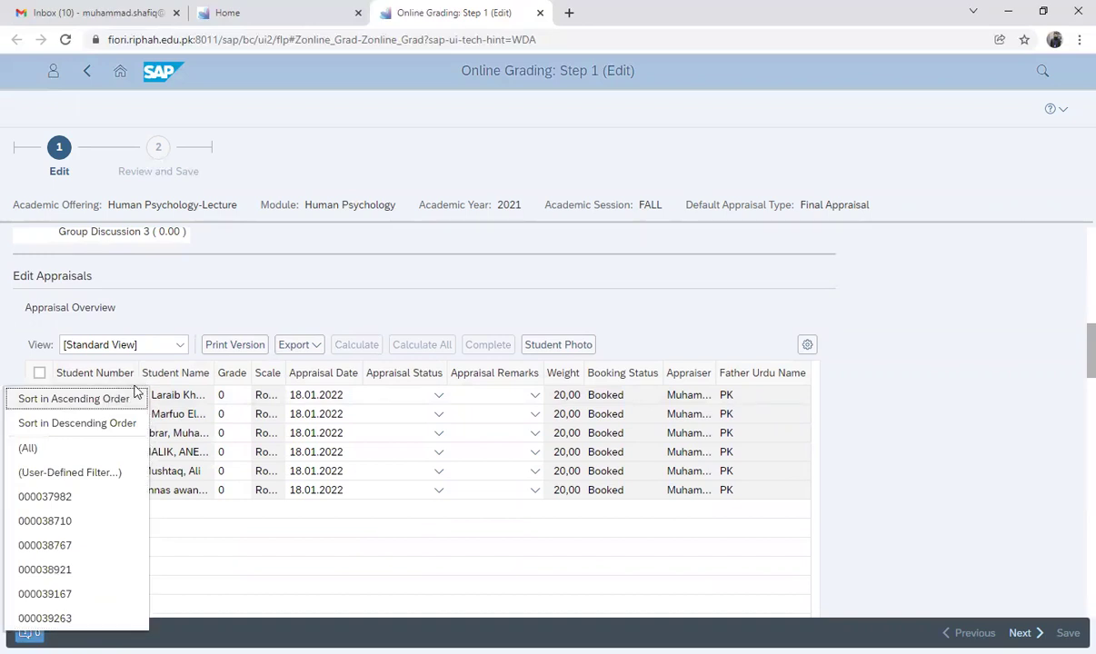
{"action": "left_click", "coordinate": [232, 306]}
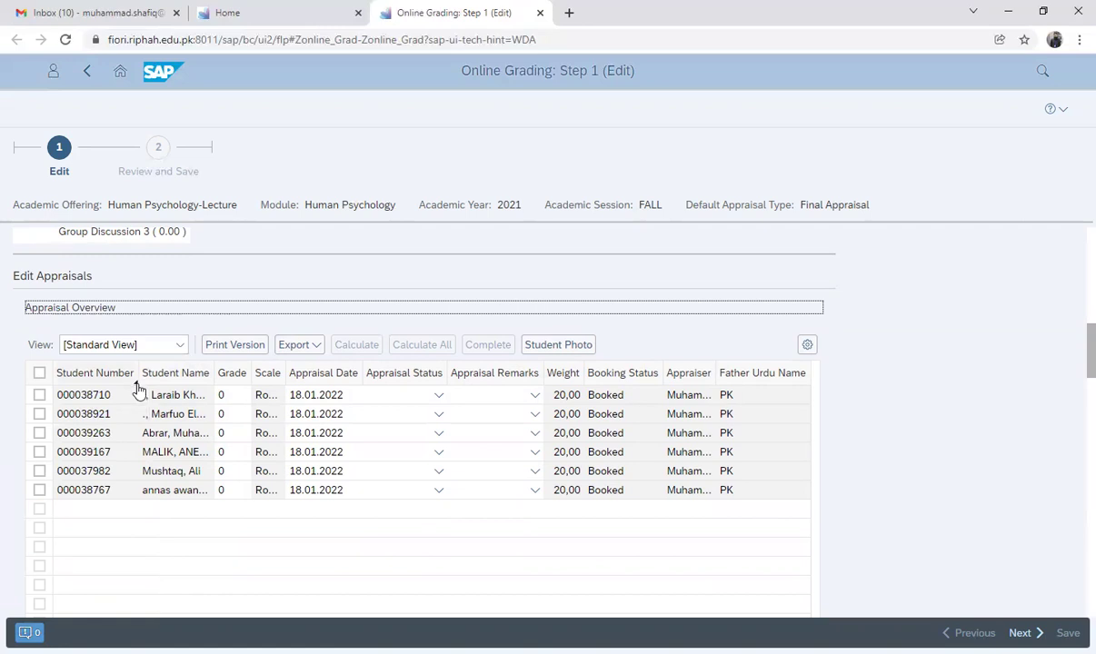
{"action": "left_click", "coordinate": [134, 378]}
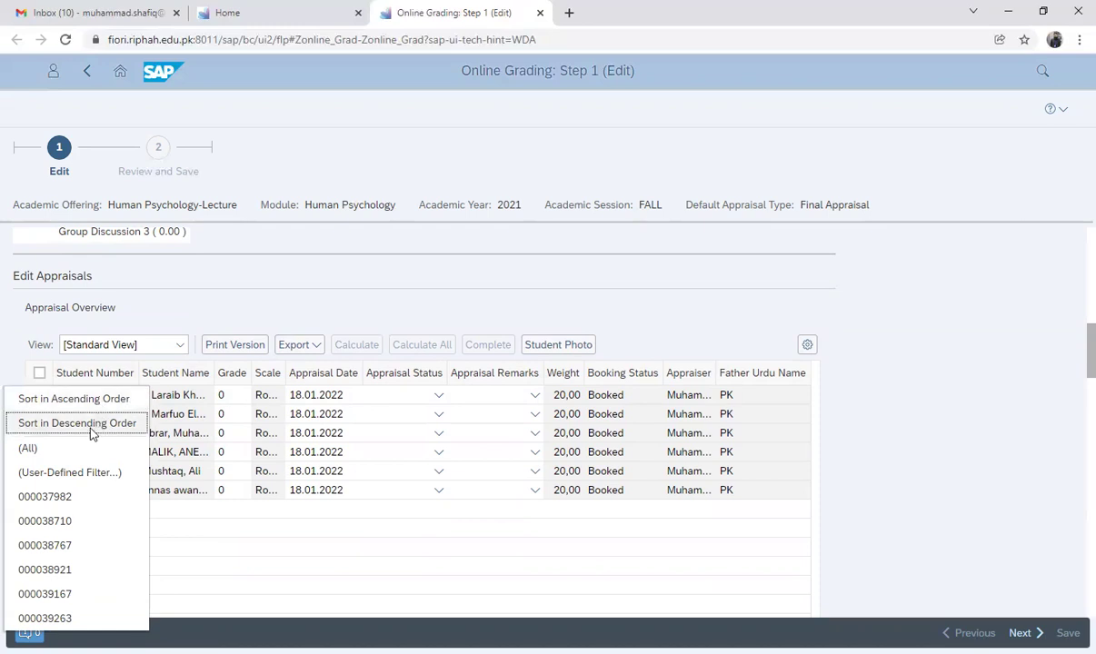
{"action": "left_click", "coordinate": [86, 423]}
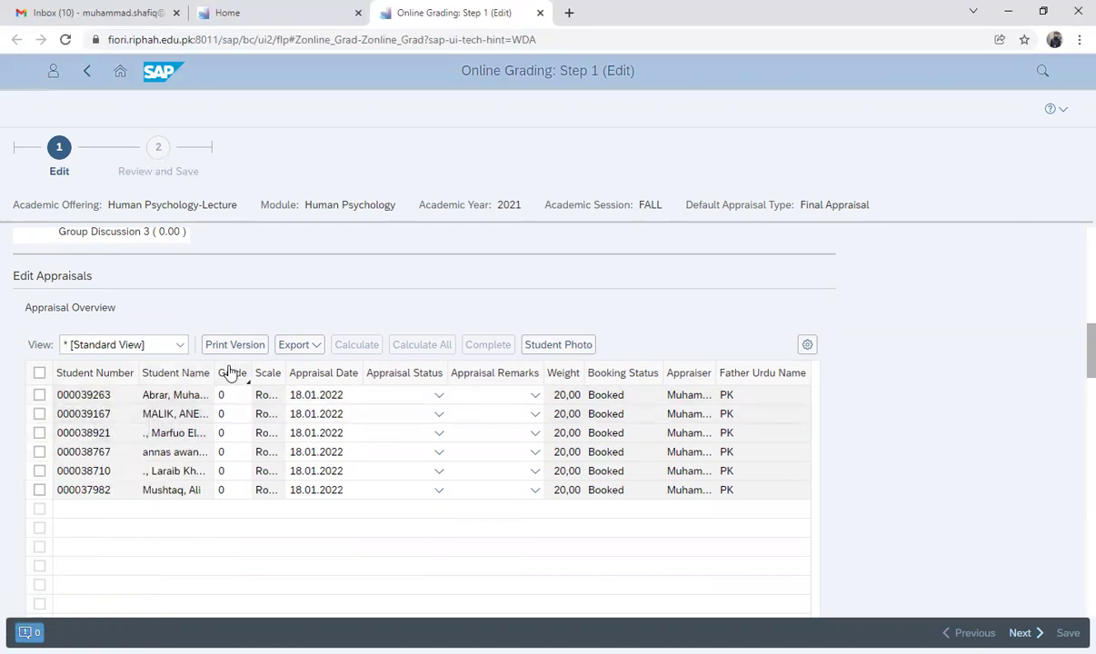
{"action": "left_click", "coordinate": [315, 348]}
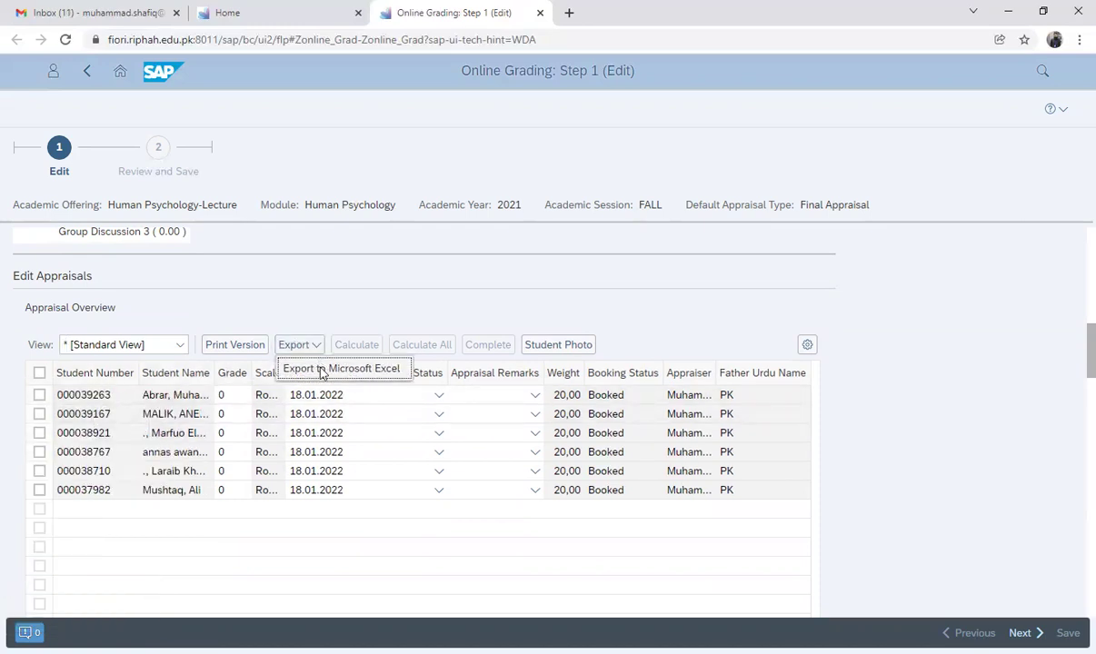
{"action": "left_click", "coordinate": [318, 373]}
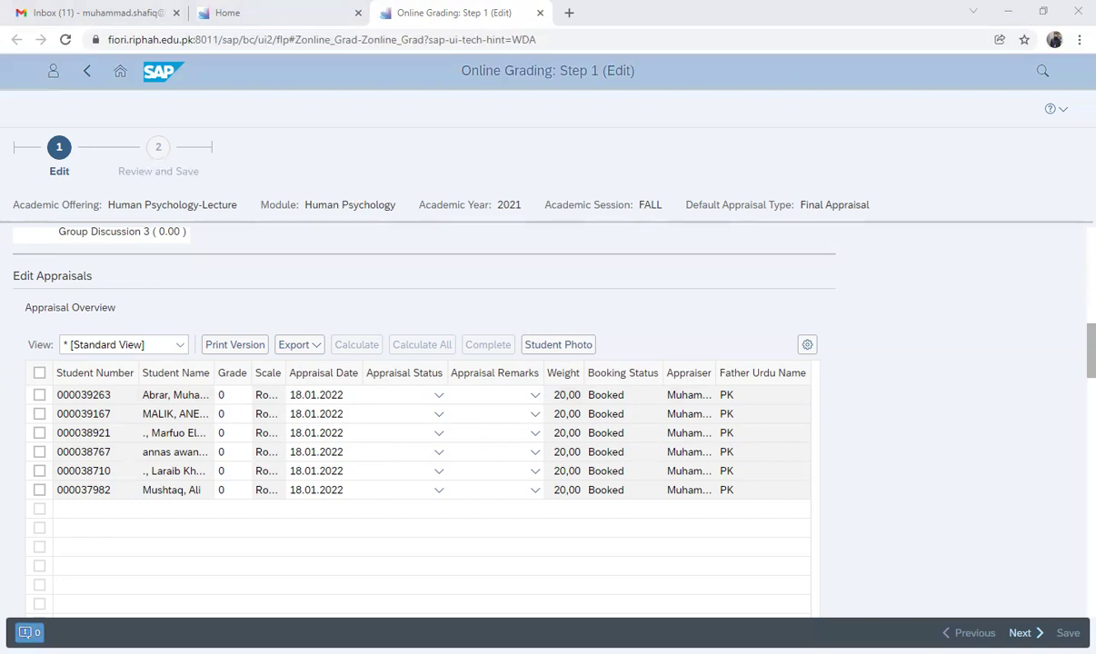
Paste the grades 12, 14, 16, 15, 16 and 18 into the Mid Term Exam's Grade column and save the appraisals
{"action": "left_click", "coordinate": [230, 394]}
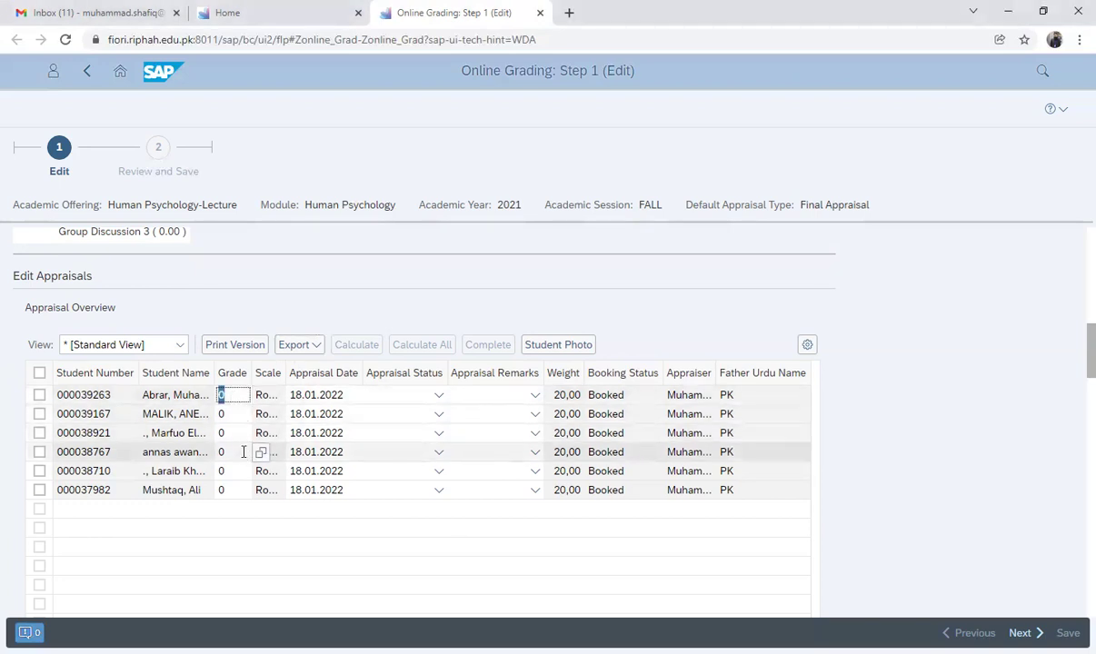
{"action": "key", "text": "ctrl+v"}
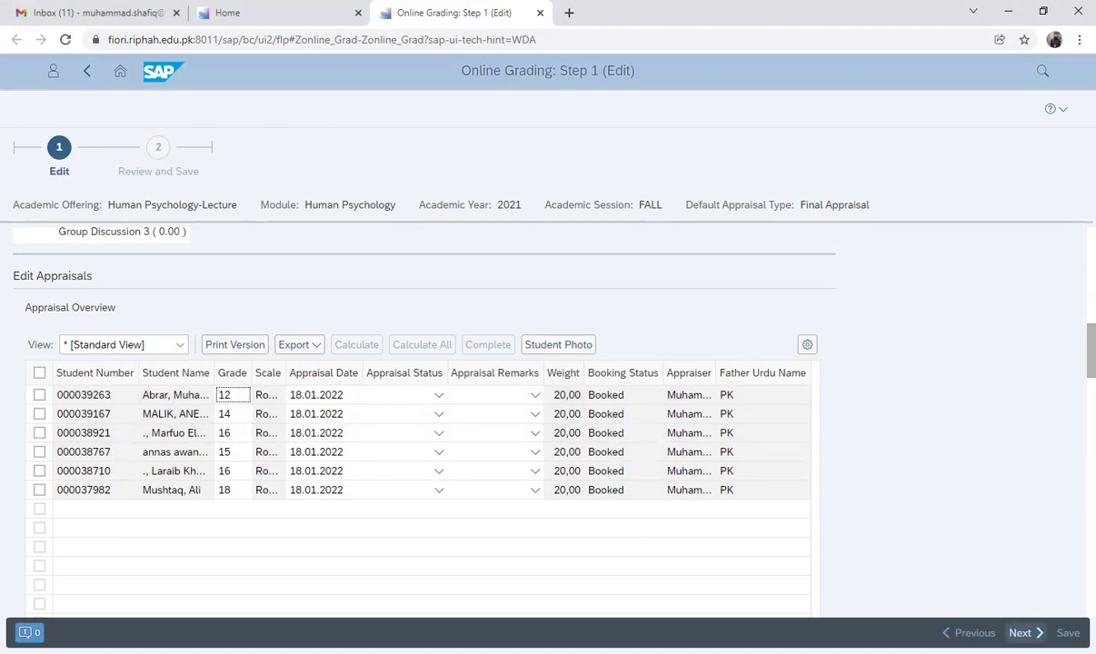
{"action": "left_click", "coordinate": [1019, 633]}
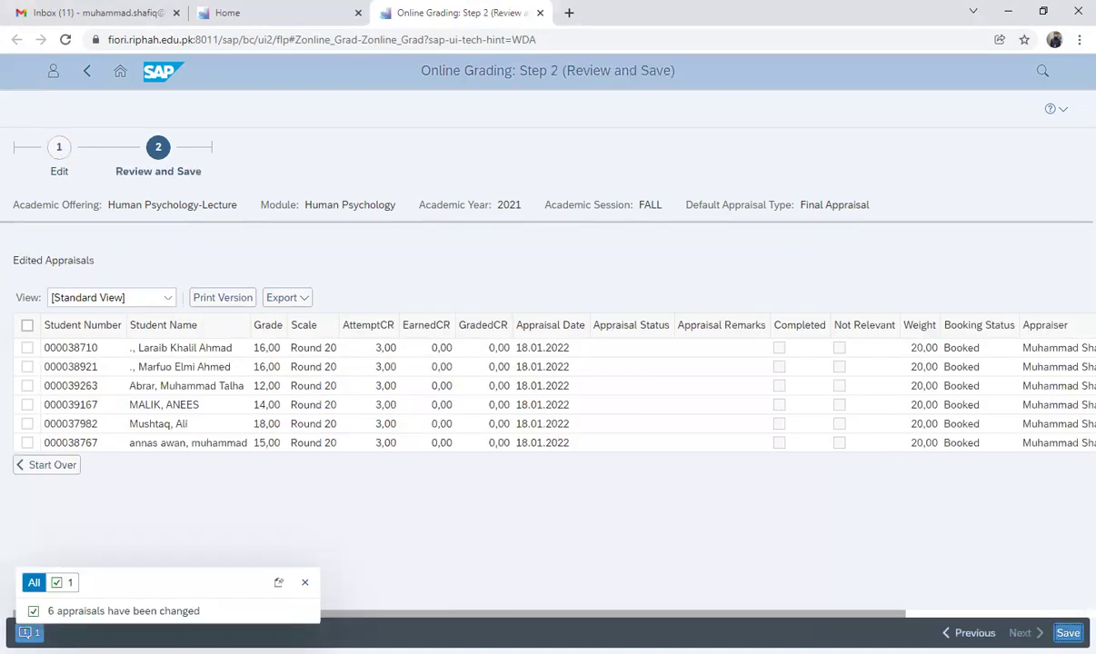
{"action": "left_click", "coordinate": [1068, 633]}
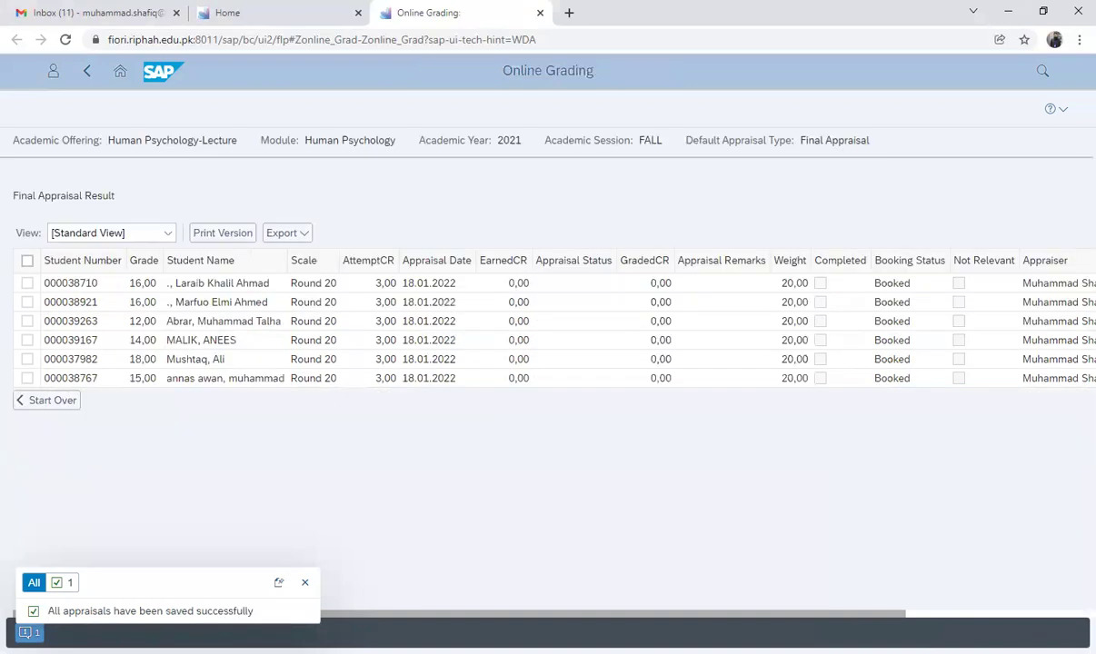
Start over and reopen grading for the selected Human Psychology-Lecture offering
{"action": "left_click", "coordinate": [30, 402]}
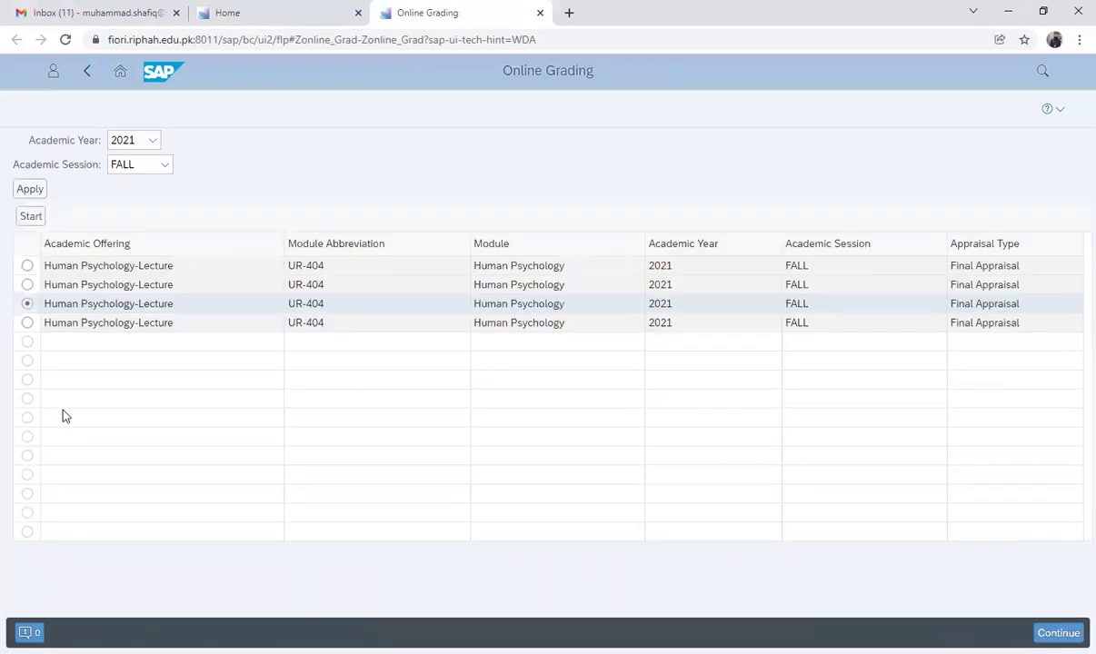
{"action": "left_click", "coordinate": [29, 219]}
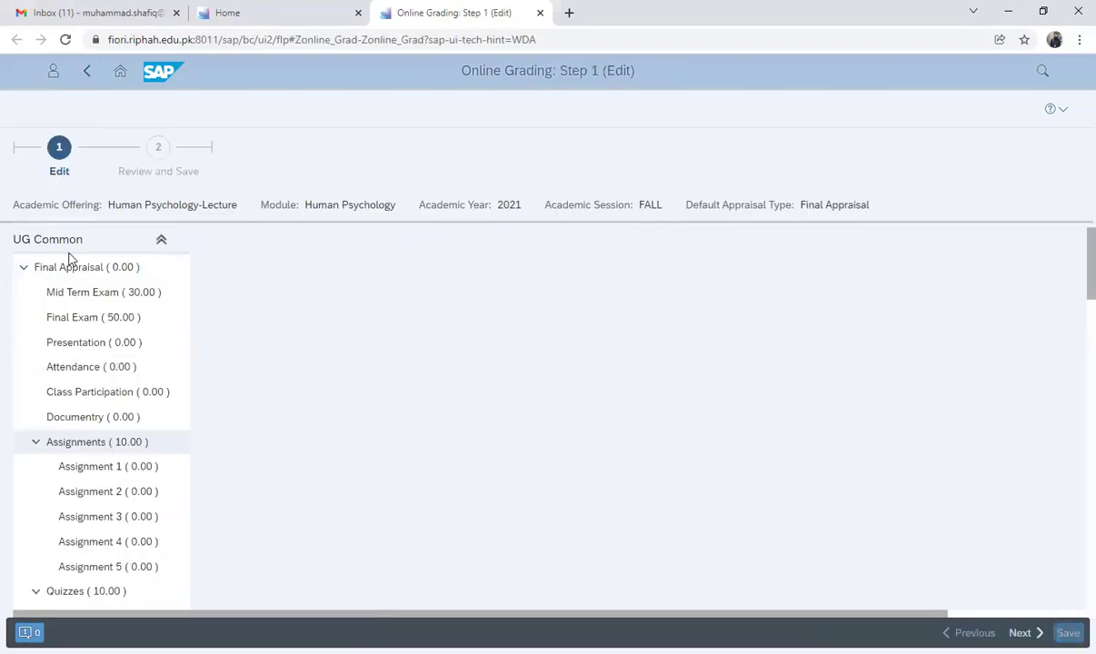
Display the Class Participation appraisals and sort them by student number in descending order
{"action": "left_click", "coordinate": [109, 394]}
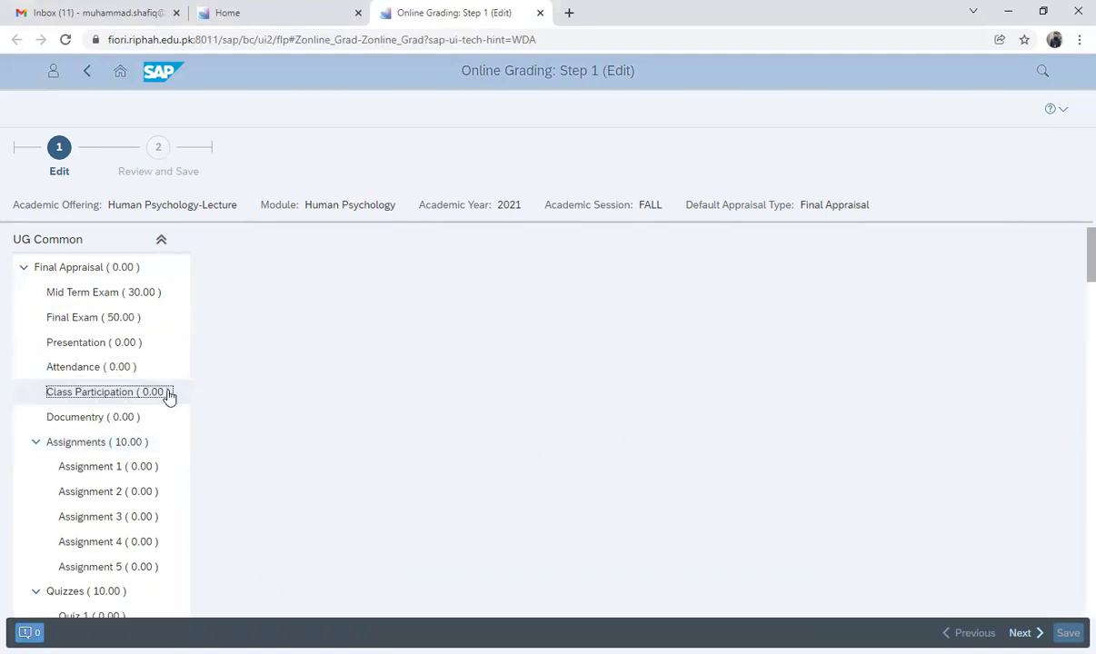
{"action": "scroll", "coordinate": [306, 389], "scroll_direction": "down", "scroll_amount": 5}
{"action": "scroll", "coordinate": [308, 387], "scroll_direction": "down", "scroll_amount": 4}
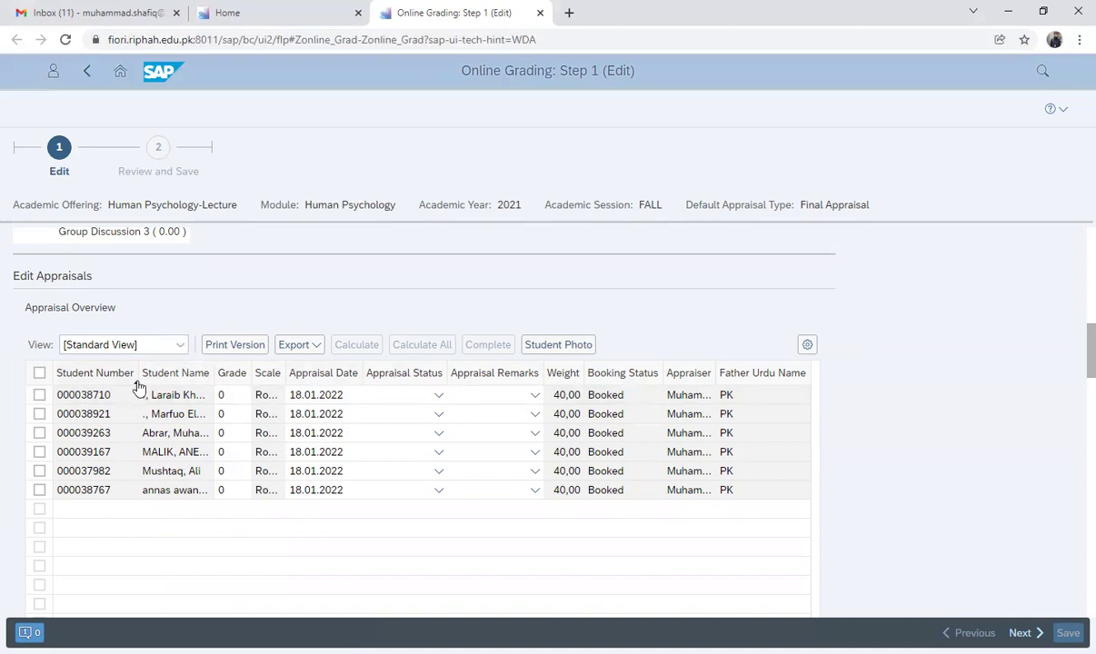
{"action": "left_click", "coordinate": [100, 374]}
{"action": "left_click", "coordinate": [109, 421]}
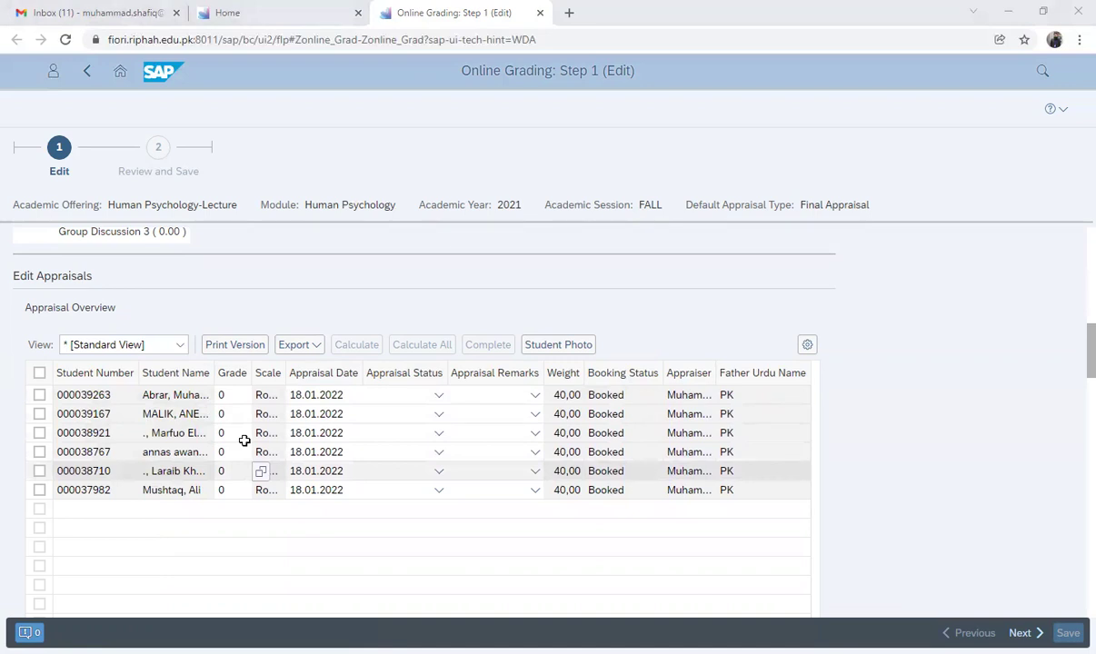
Paste the grades 34, 32, 26, 37, 21 and 31 into the Class Participation Grade column and save the appraisals
{"action": "left_click", "coordinate": [237, 394]}
{"action": "key", "text": "ctrl+v"}
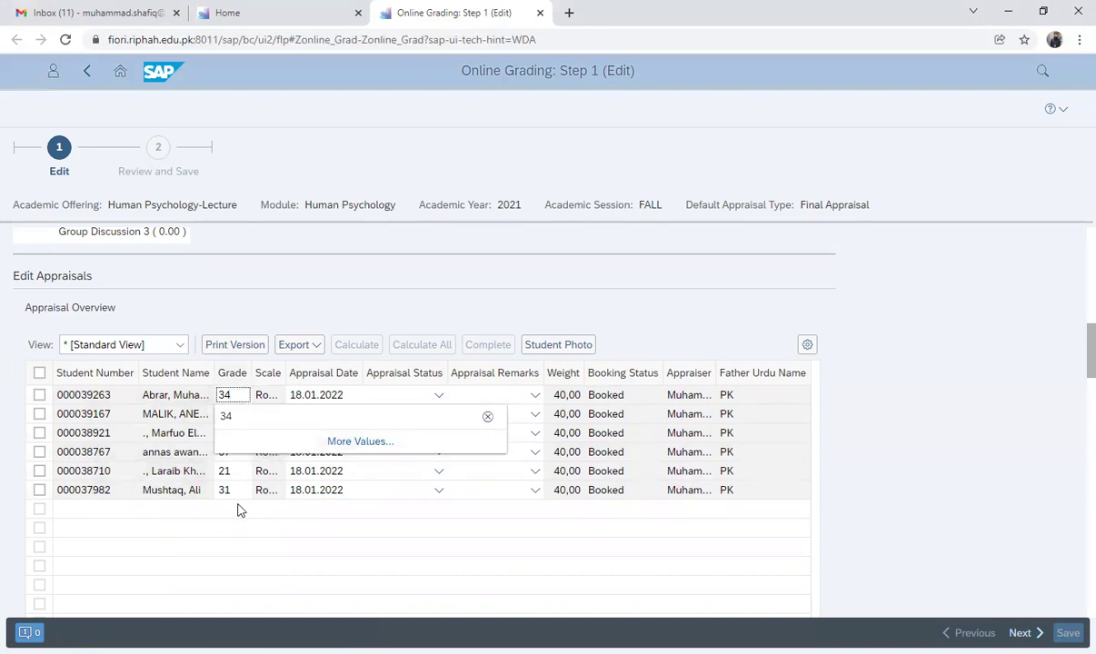
{"action": "left_click", "coordinate": [1026, 634]}
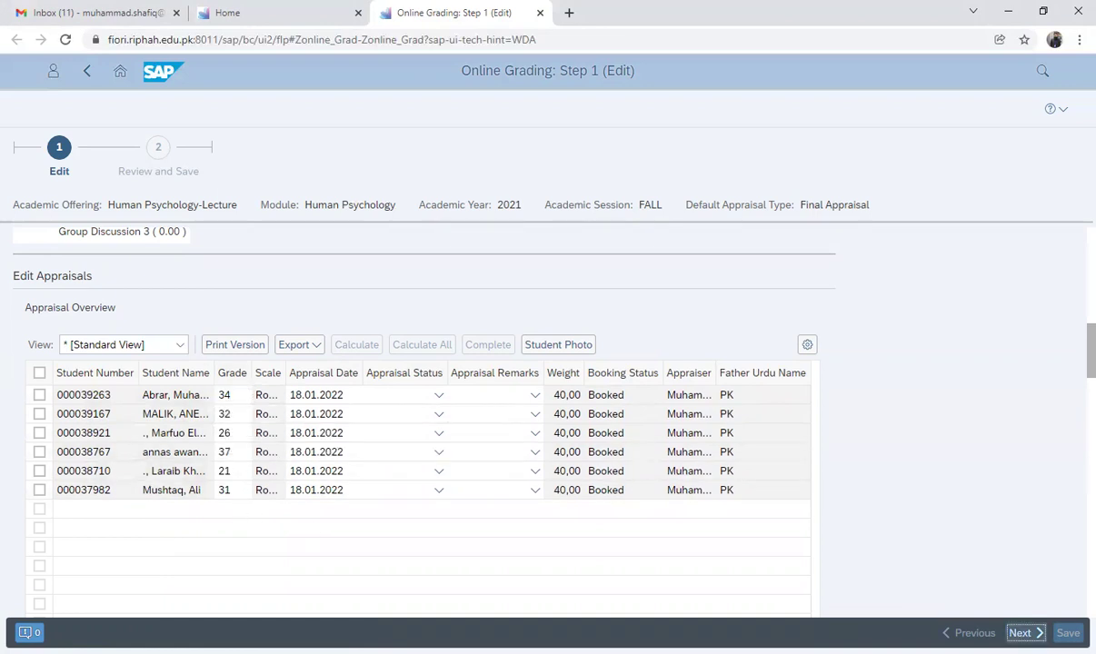
{"action": "left_click", "coordinate": [1068, 634]}
Reopen grading for the selected offering and sort the Final Exam appraisals by student number in descending order
{"action": "left_click", "coordinate": [26, 399]}
{"action": "left_click", "coordinate": [30, 217]}
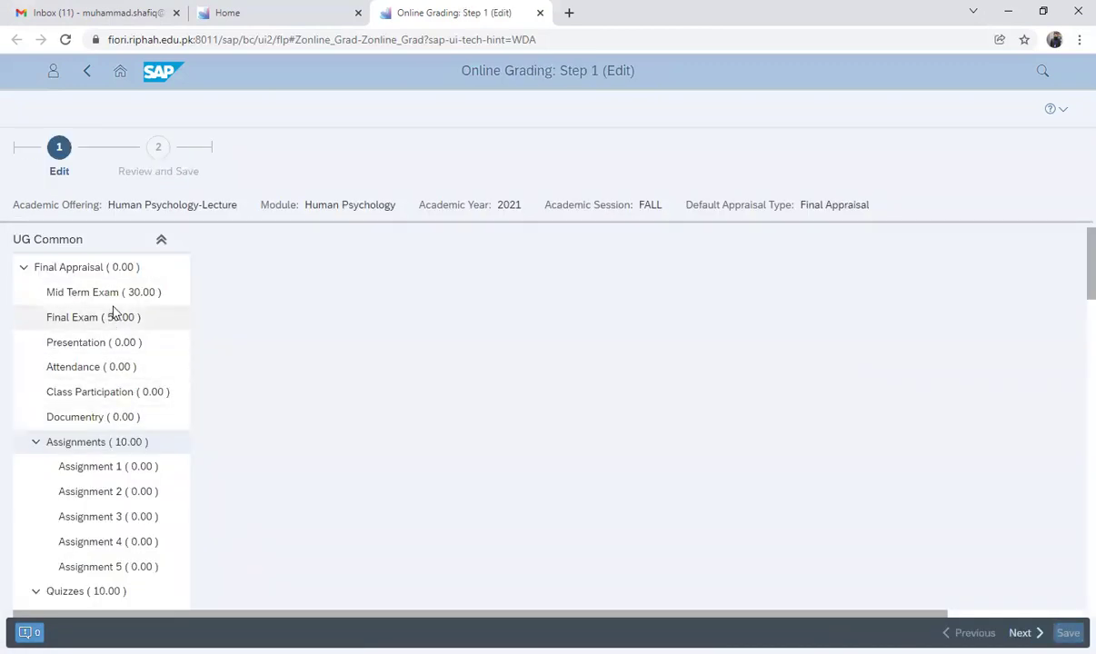
{"action": "left_click", "coordinate": [109, 316]}
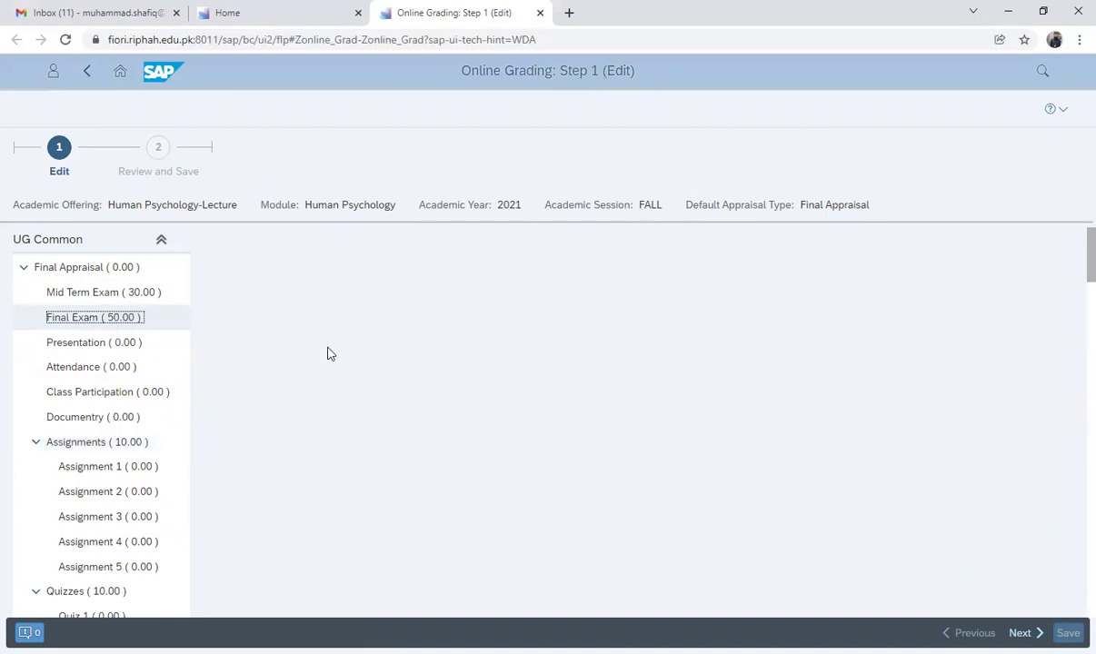
{"action": "scroll", "coordinate": [331, 353], "scroll_direction": "down", "scroll_amount": 10}
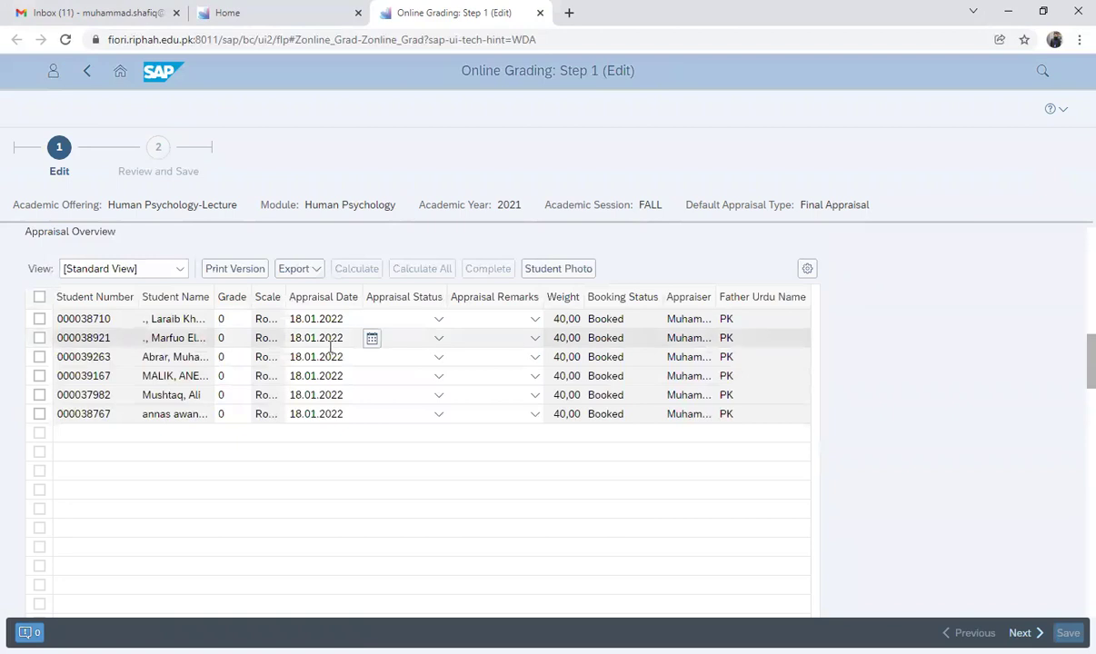
{"action": "left_click", "coordinate": [127, 298]}
{"action": "left_click", "coordinate": [114, 348]}
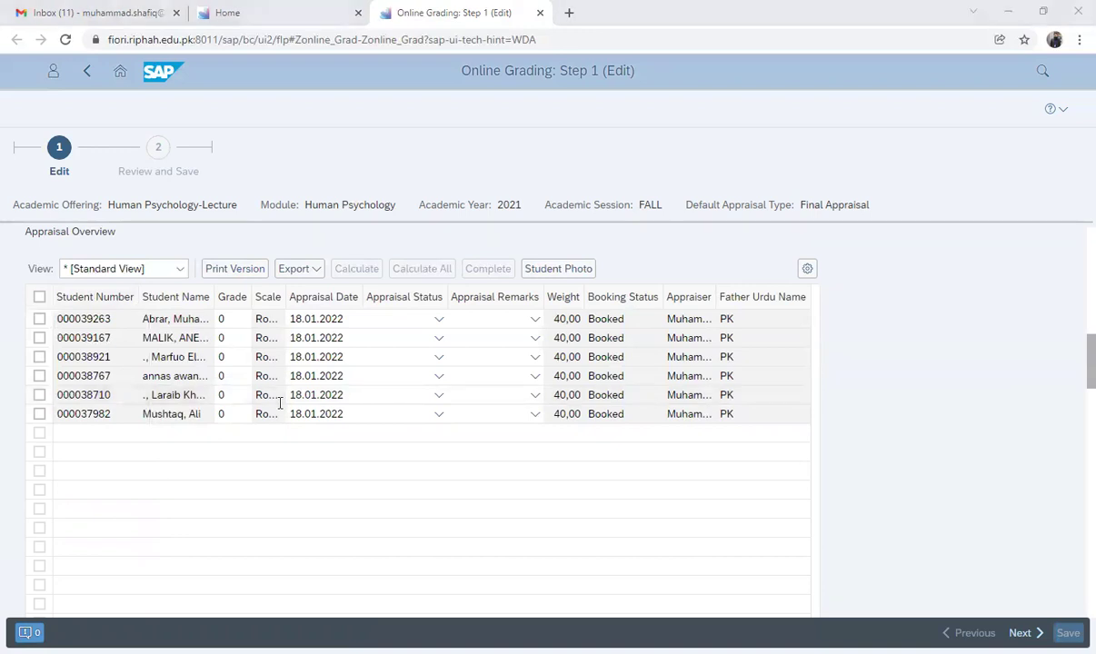
Paste the grades 25, 35, 34, 32, 32 and 29 into the Final Exam's Grade column and save the appraisals
{"action": "left_click", "coordinate": [229, 319]}
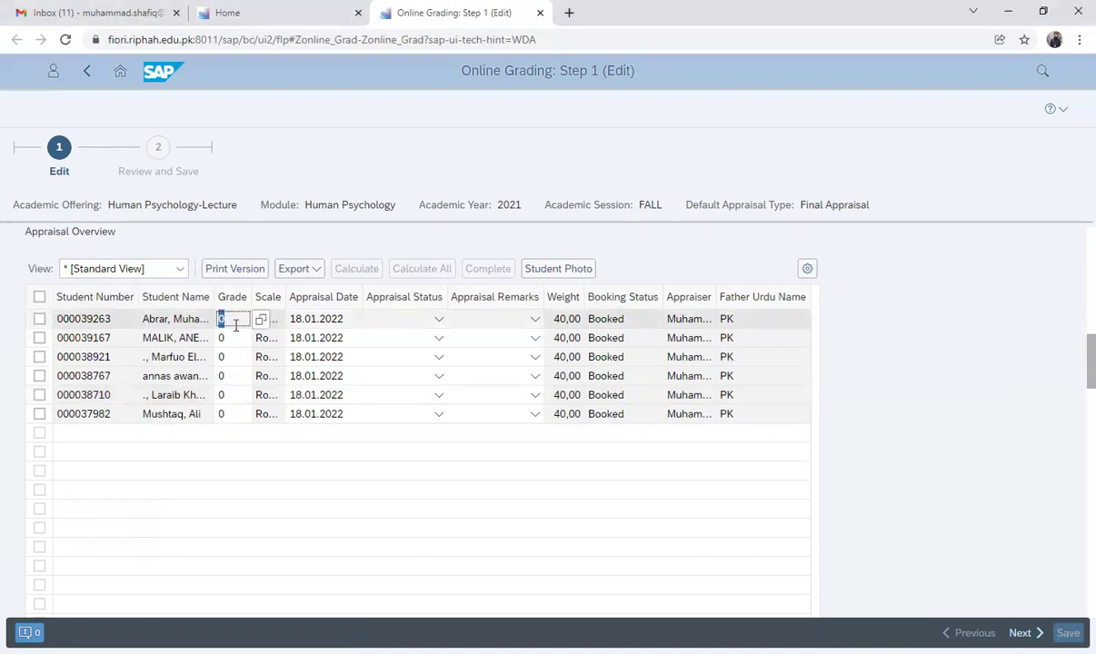
{"action": "key", "text": "ctrl+v"}
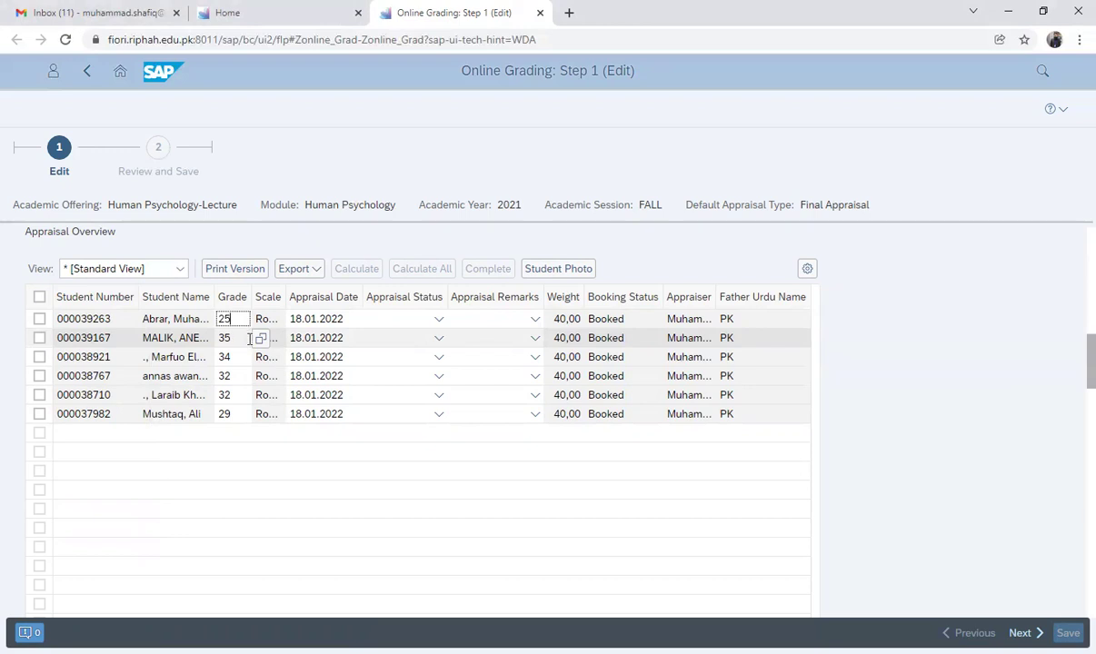
{"action": "scroll", "coordinate": [643, 506], "scroll_direction": "up", "scroll_amount": 1}
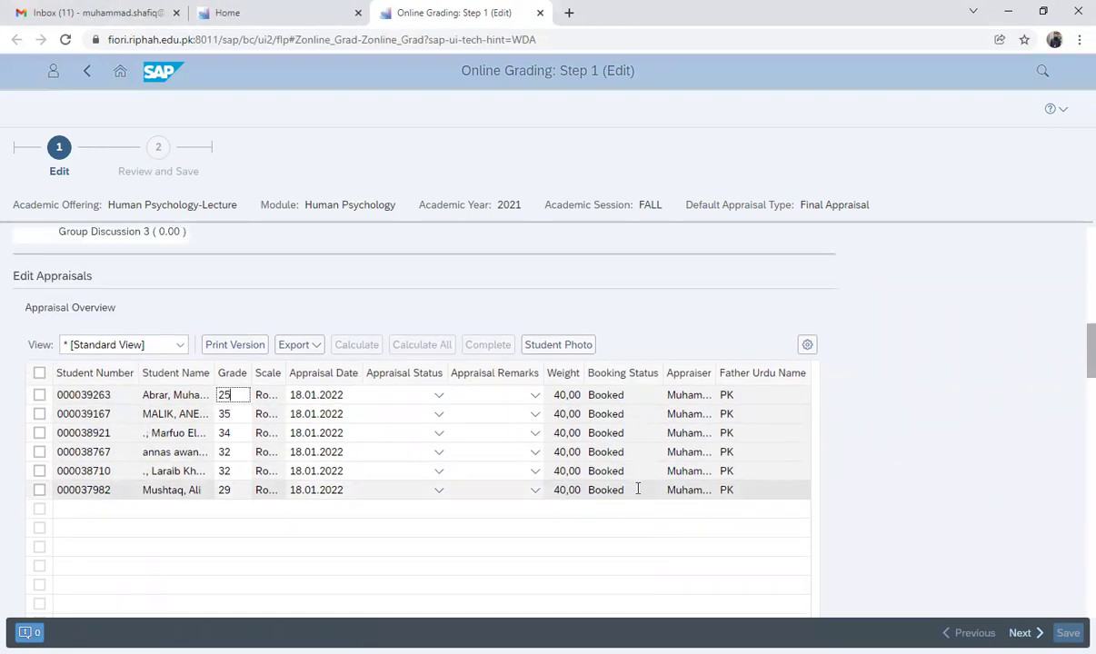
{"action": "left_click", "coordinate": [1024, 632]}
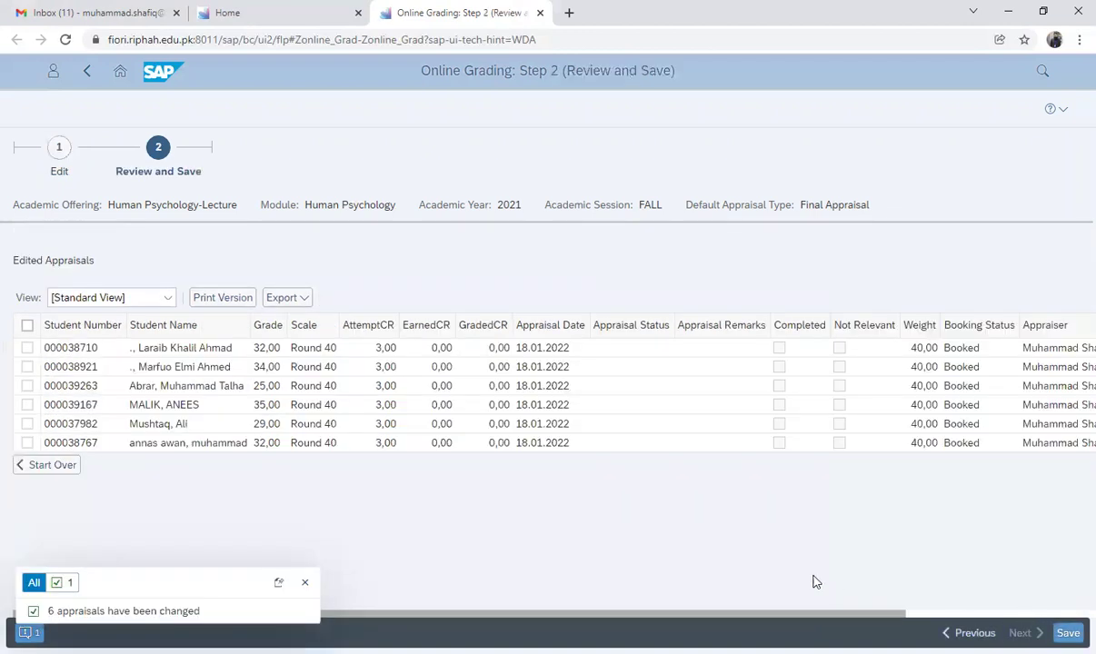
{"action": "left_click", "coordinate": [1068, 633]}
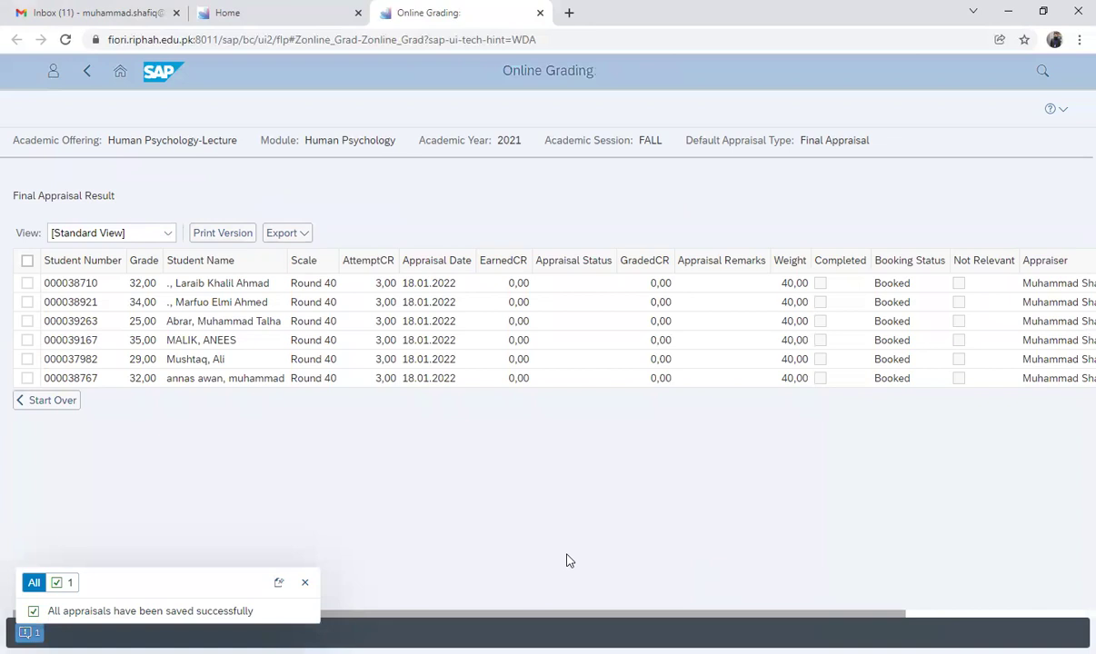
{"action": "left_click", "coordinate": [329, 576]}
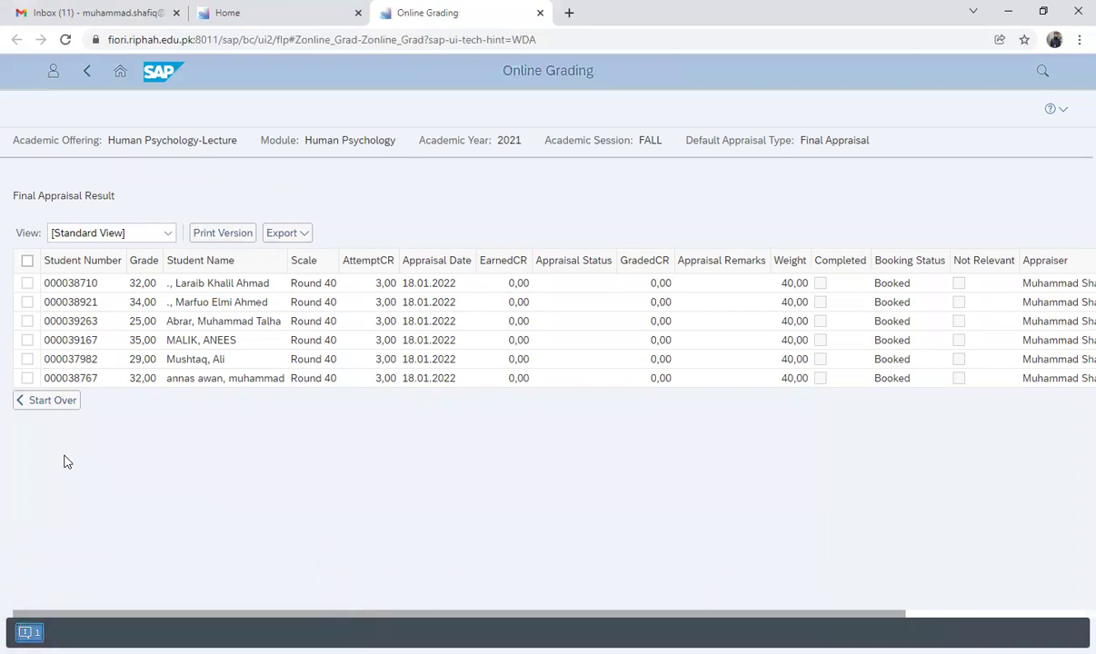
Start over with the same Human Psychology-Lecture offering and display the Final Appraisal's overview of students
{"action": "left_click", "coordinate": [41, 401]}
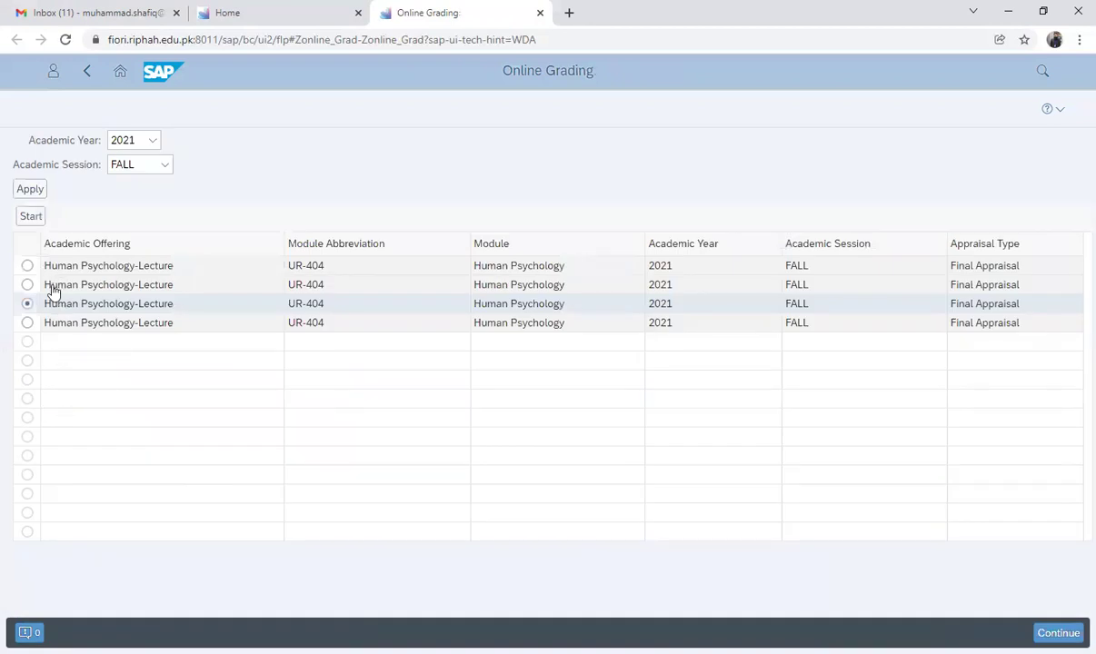
{"action": "left_click", "coordinate": [22, 216]}
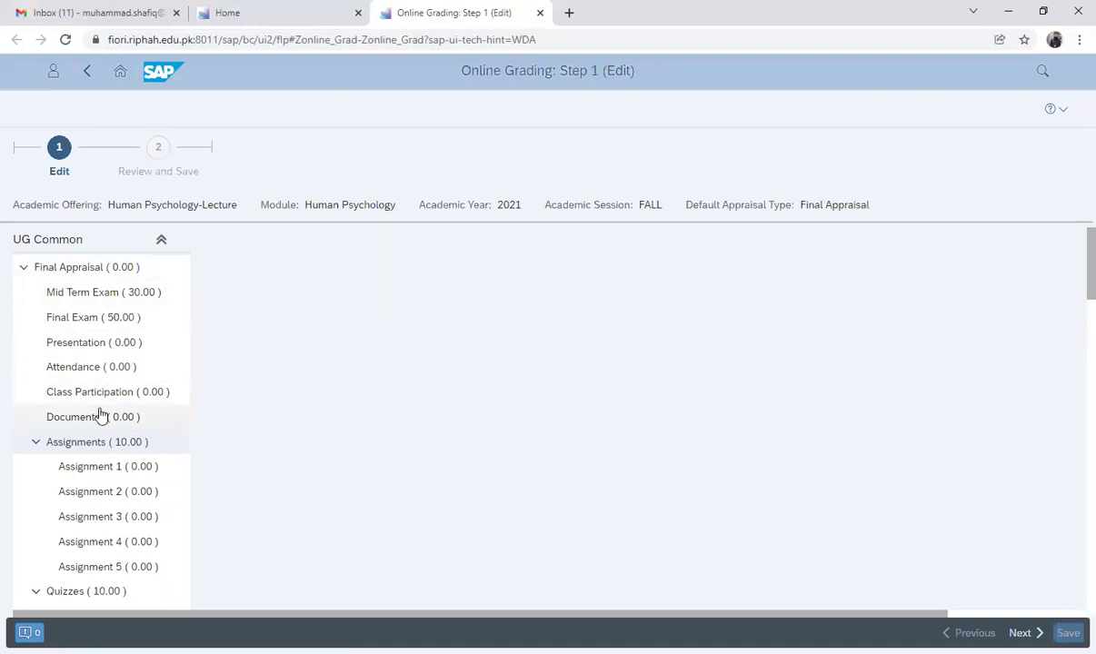
{"action": "scroll", "coordinate": [205, 447], "scroll_direction": "down", "scroll_amount": 5}
{"action": "scroll", "coordinate": [205, 447], "scroll_direction": "up", "scroll_amount": 4}
{"action": "scroll", "coordinate": [206, 447], "scroll_direction": "up", "scroll_amount": 2}
{"action": "left_click", "coordinate": [93, 269]}
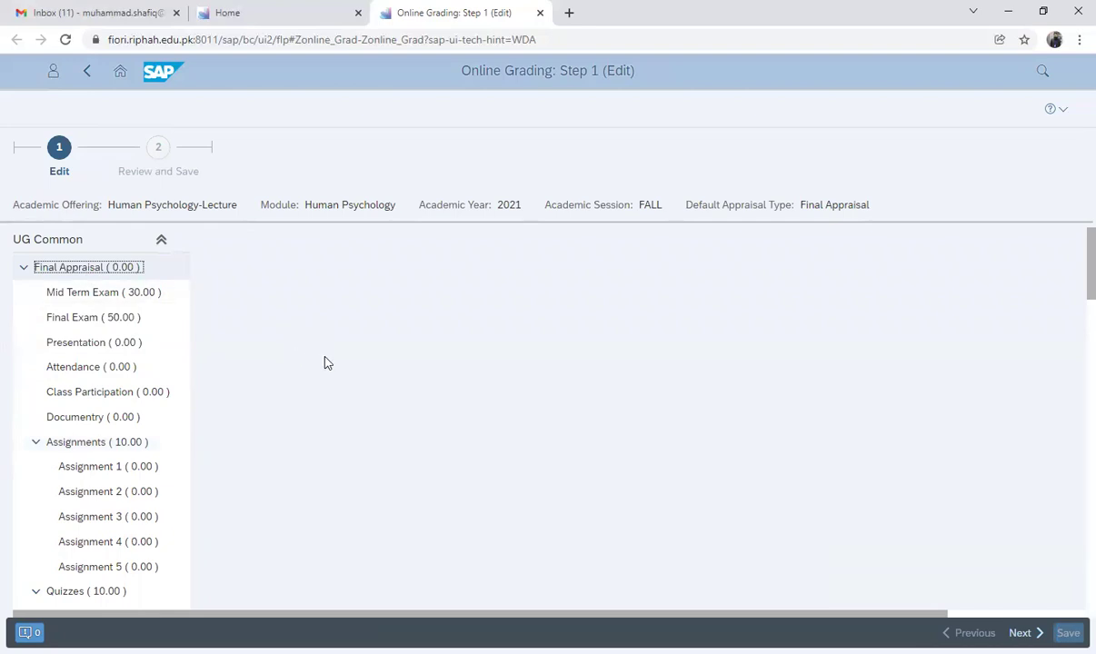
{"action": "scroll", "coordinate": [327, 361], "scroll_direction": "down", "scroll_amount": 10}
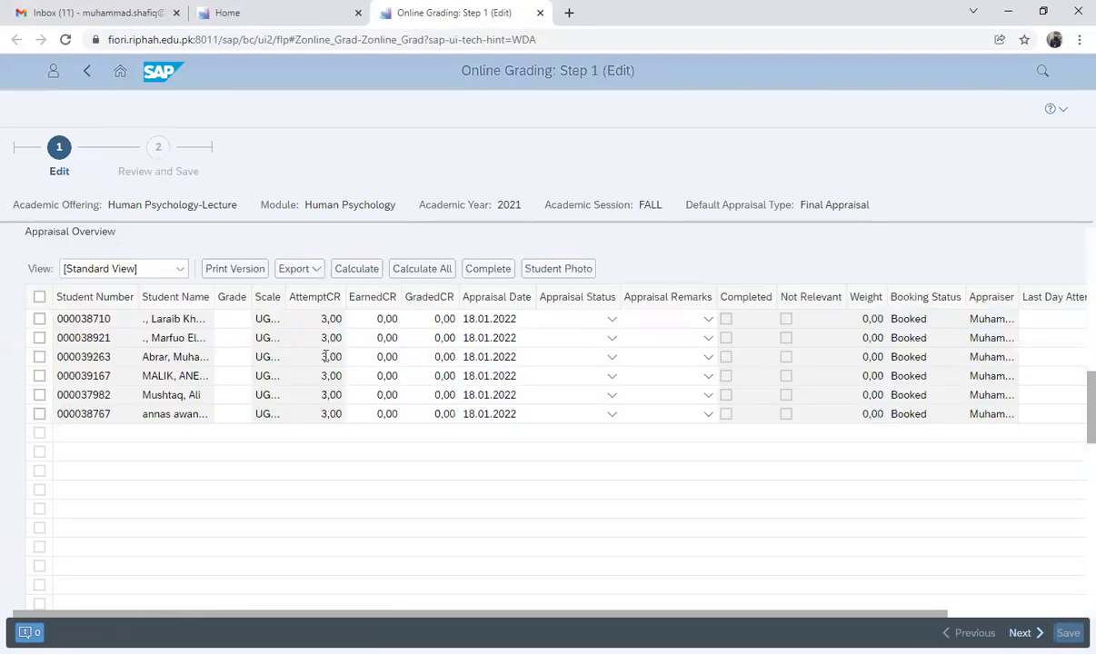
{"action": "scroll", "coordinate": [306, 335], "scroll_direction": "up", "scroll_amount": 3}
{"action": "scroll", "coordinate": [306, 335], "scroll_direction": "down", "scroll_amount": 3}
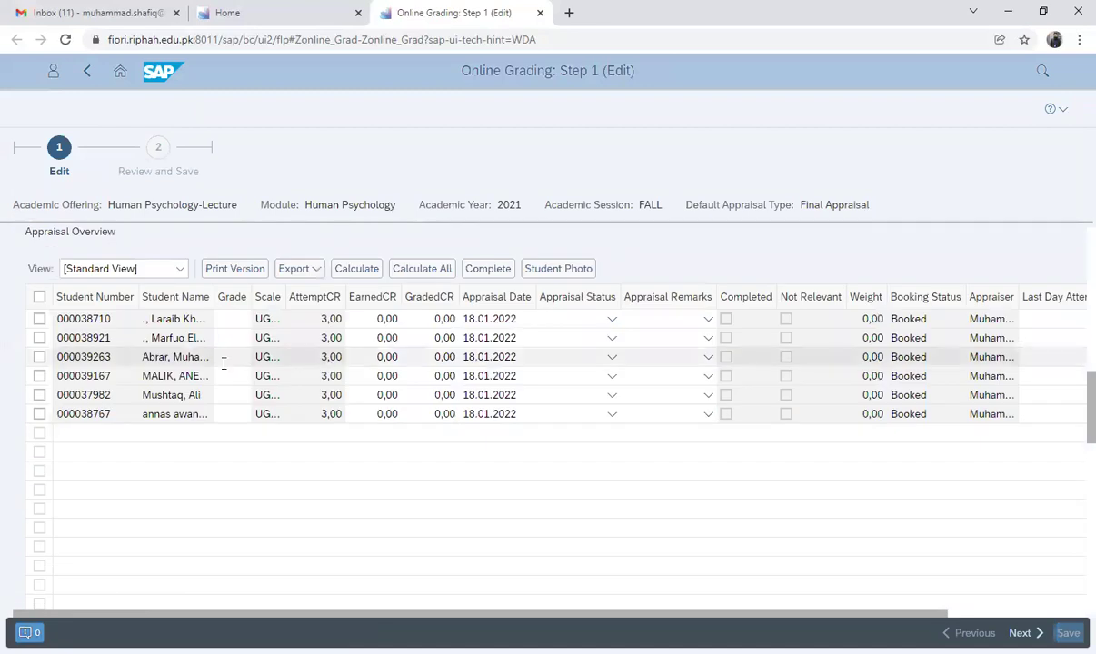
Calculate the Final Appraisal grades for all students and save the calculated appraisals
{"action": "left_click", "coordinate": [39, 298]}
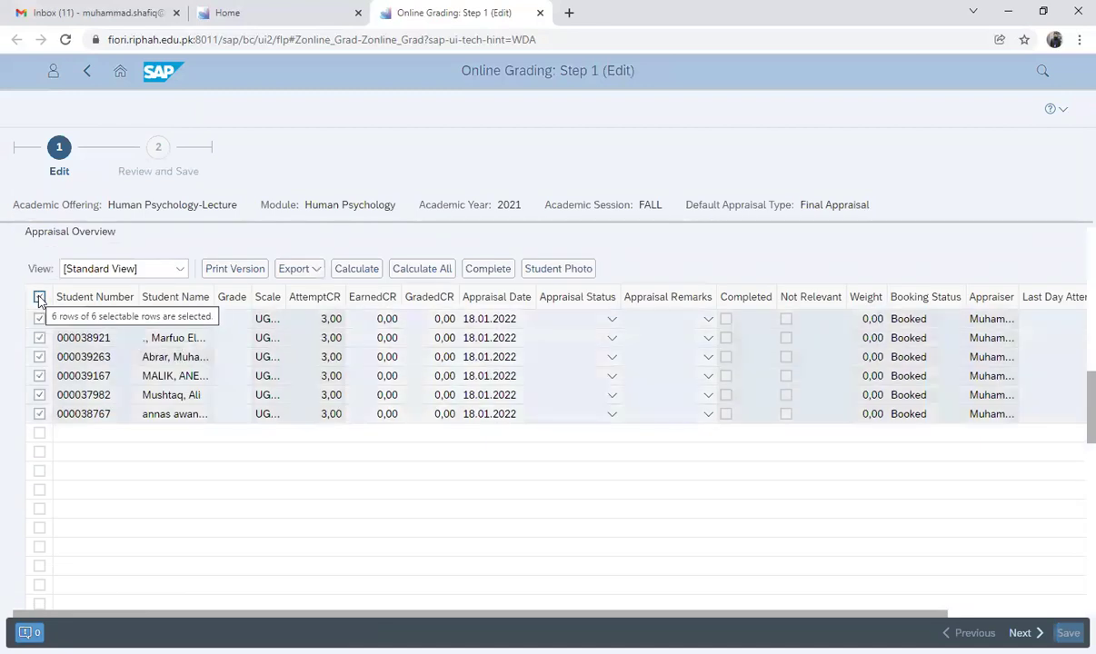
{"action": "left_click", "coordinate": [412, 274]}
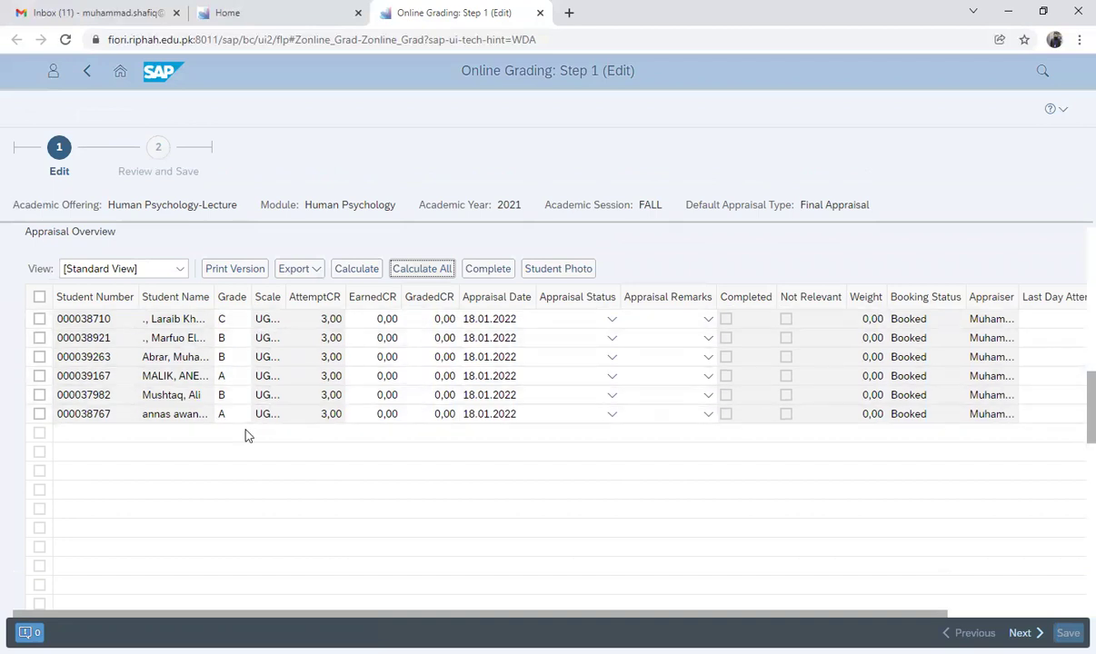
{"action": "left_click", "coordinate": [41, 297]}
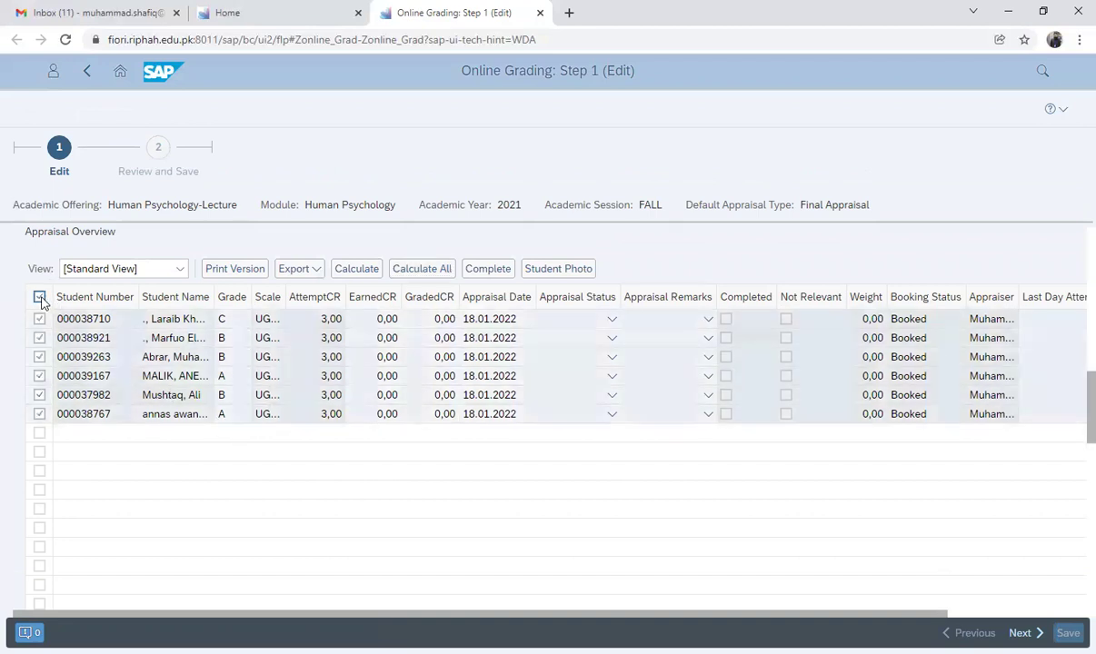
{"action": "left_click", "coordinate": [1020, 634]}
{"action": "left_click", "coordinate": [1068, 633]}
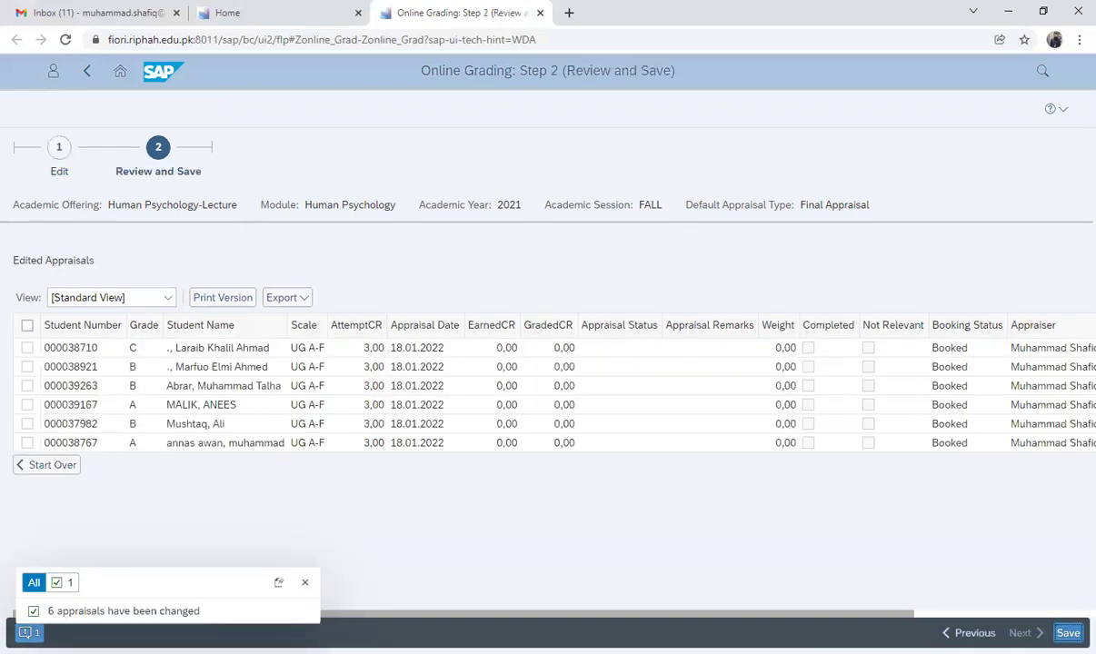
{"action": "left_click", "coordinate": [330, 579]}
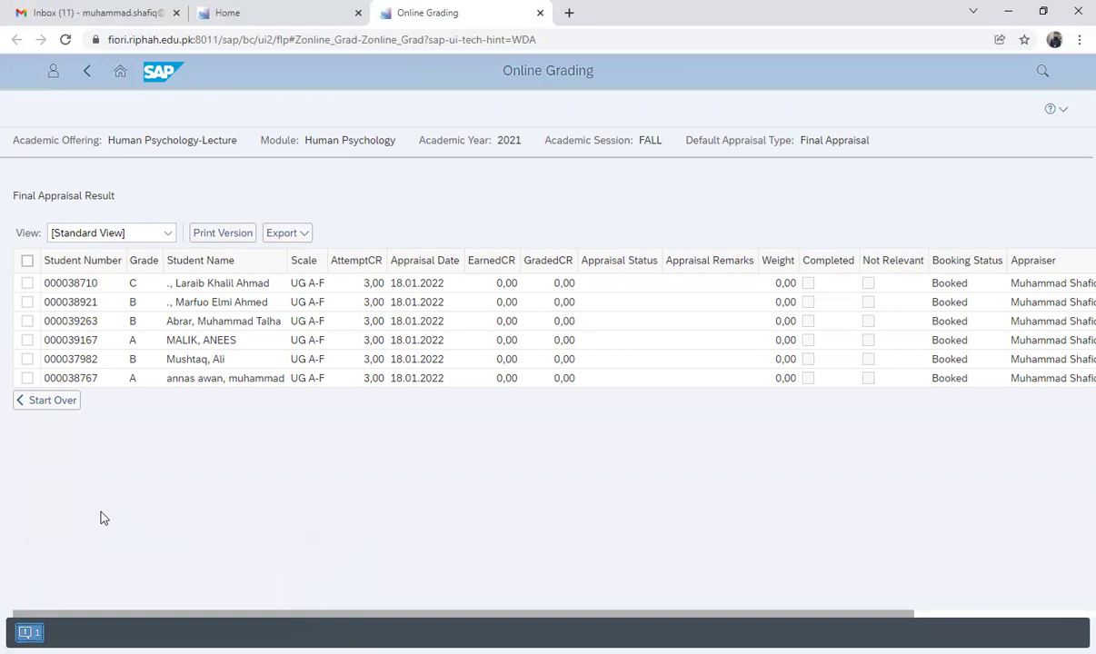
Reopen grading for the selected offering and return to the Final Appraisal's student overview
{"action": "left_click", "coordinate": [49, 401]}
{"action": "left_click", "coordinate": [25, 221]}
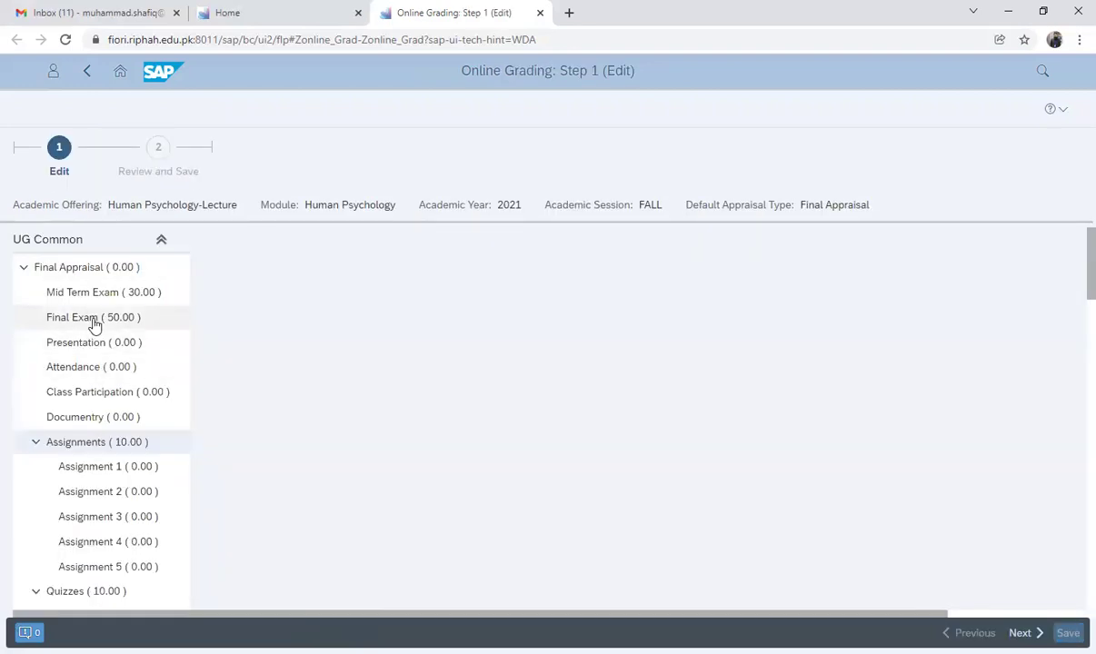
{"action": "left_click", "coordinate": [97, 269]}
{"action": "left_click", "coordinate": [97, 269]}
{"action": "scroll", "coordinate": [380, 350], "scroll_direction": "down", "scroll_amount": 2}
{"action": "scroll", "coordinate": [380, 350], "scroll_direction": "down", "scroll_amount": 9}
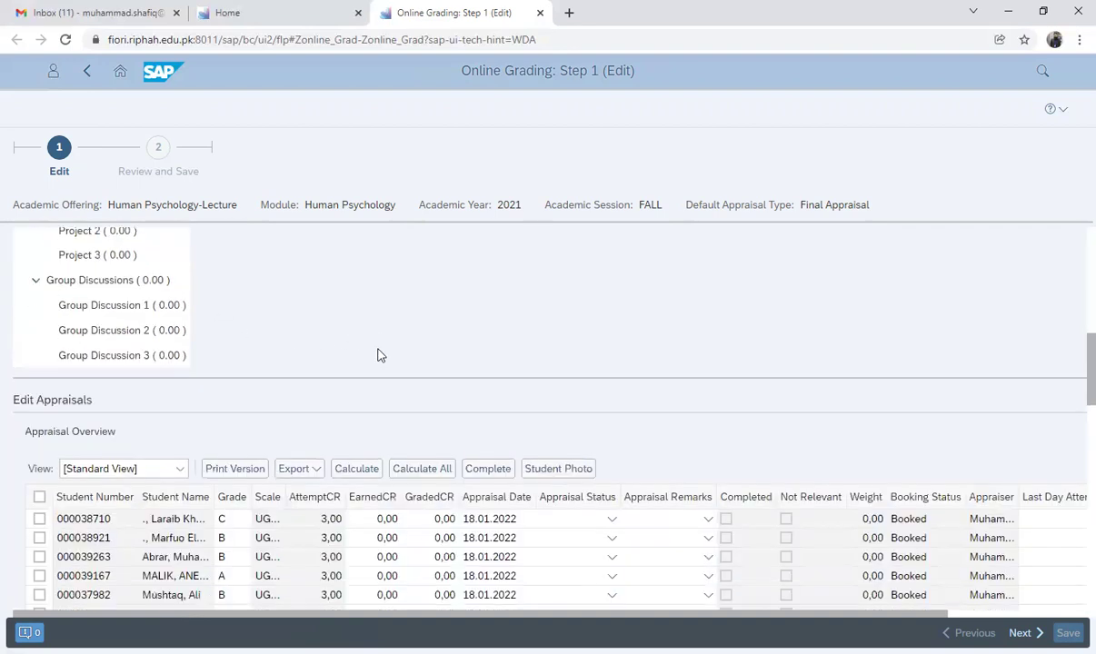
{"action": "scroll", "coordinate": [182, 386], "scroll_direction": "up", "scroll_amount": 3}
Mark all students' Final Appraisal records as completed, accept that they become unmodifiable, and save them
{"action": "left_click", "coordinate": [39, 449]}
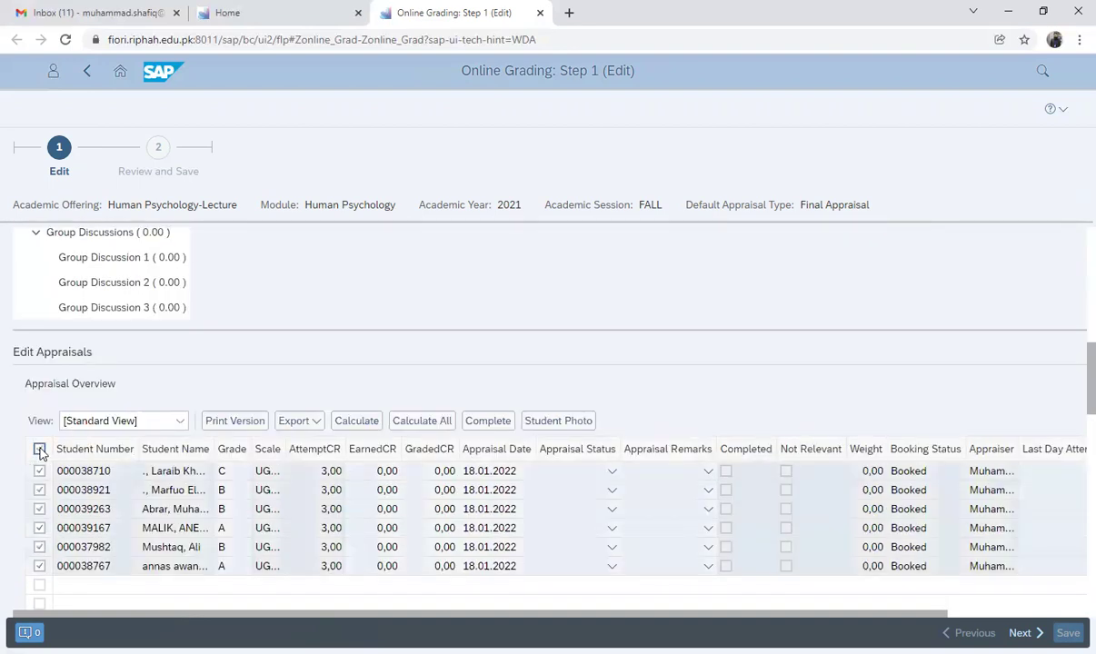
{"action": "left_click", "coordinate": [489, 422]}
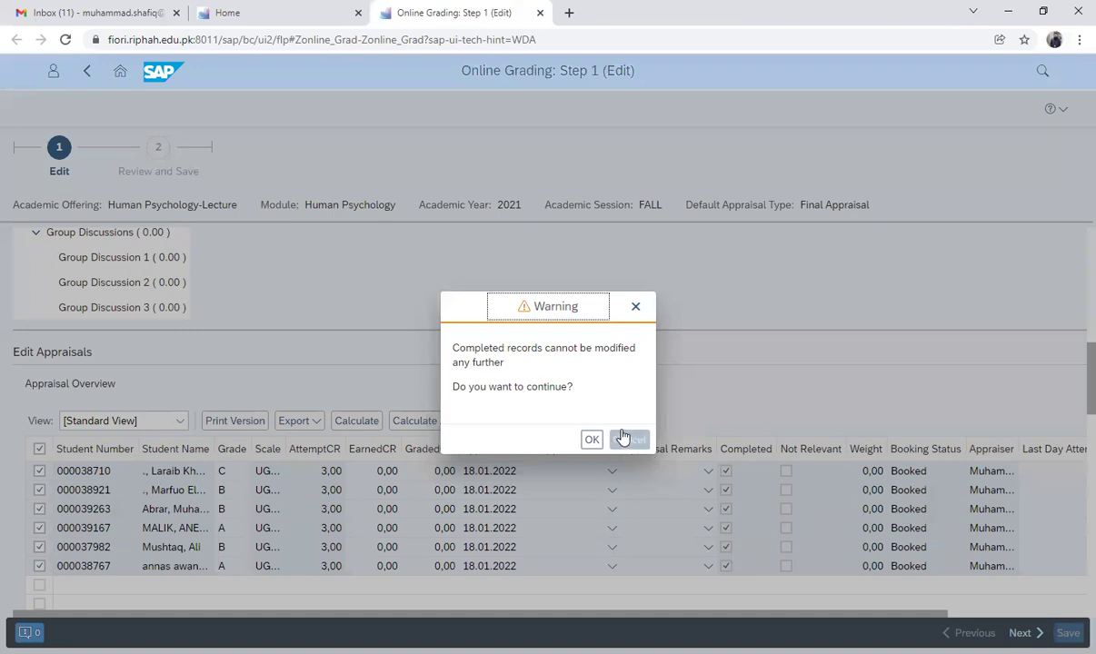
{"action": "left_click", "coordinate": [589, 441]}
{"action": "left_click", "coordinate": [1068, 633]}
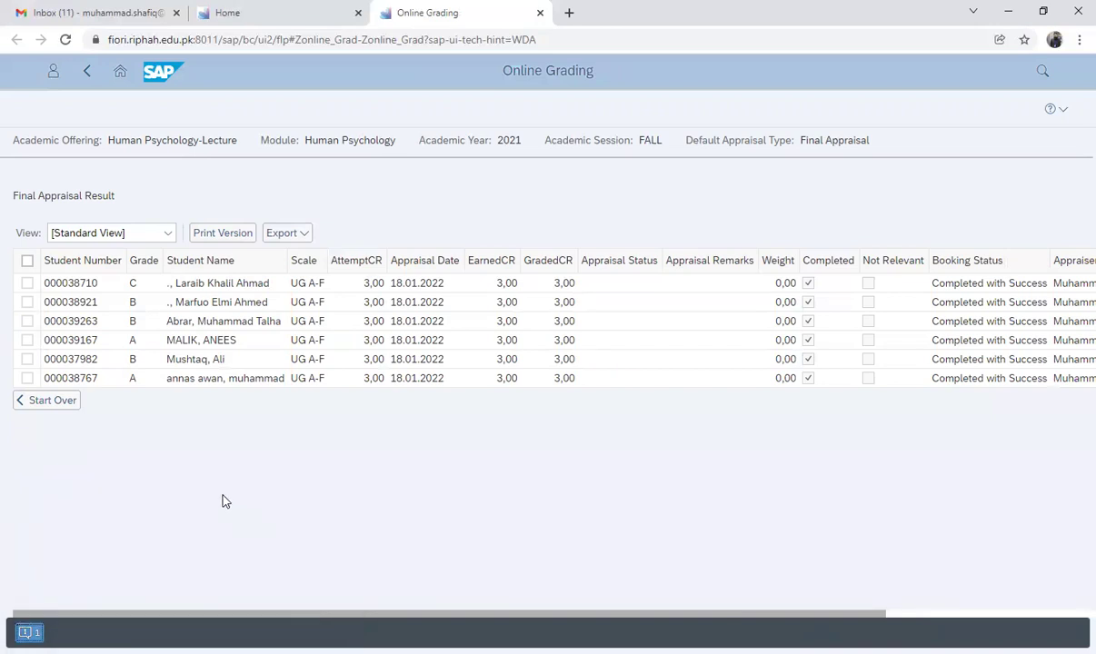
Leave Online Grading for the home page and open the Award List app's selection screen
{"action": "left_click", "coordinate": [52, 401]}
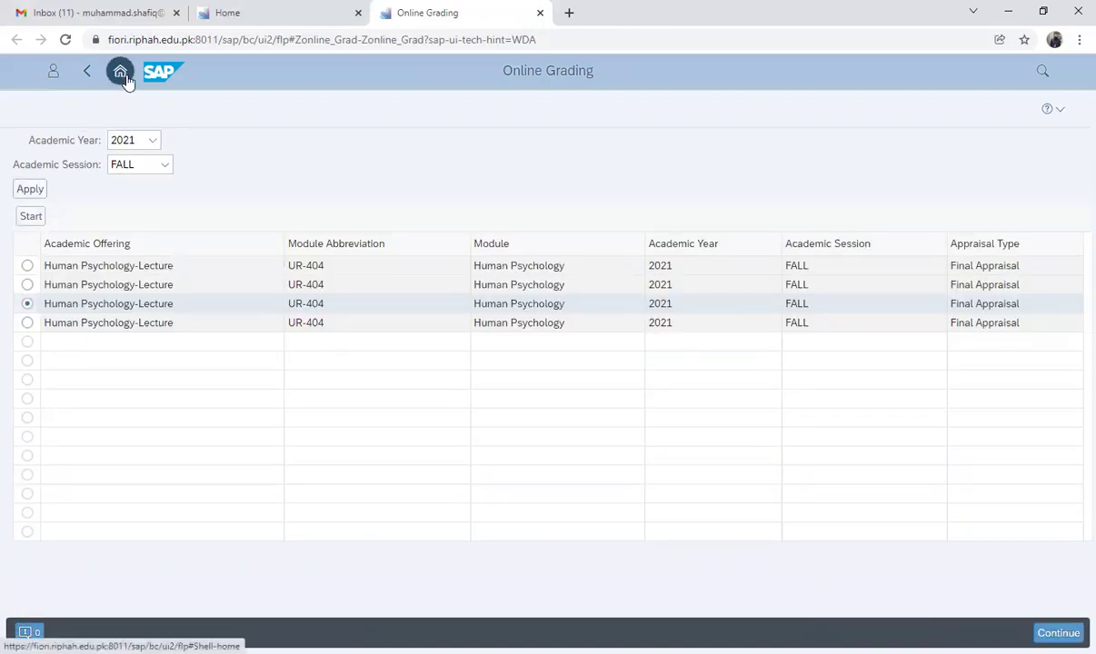
{"action": "left_click", "coordinate": [120, 73]}
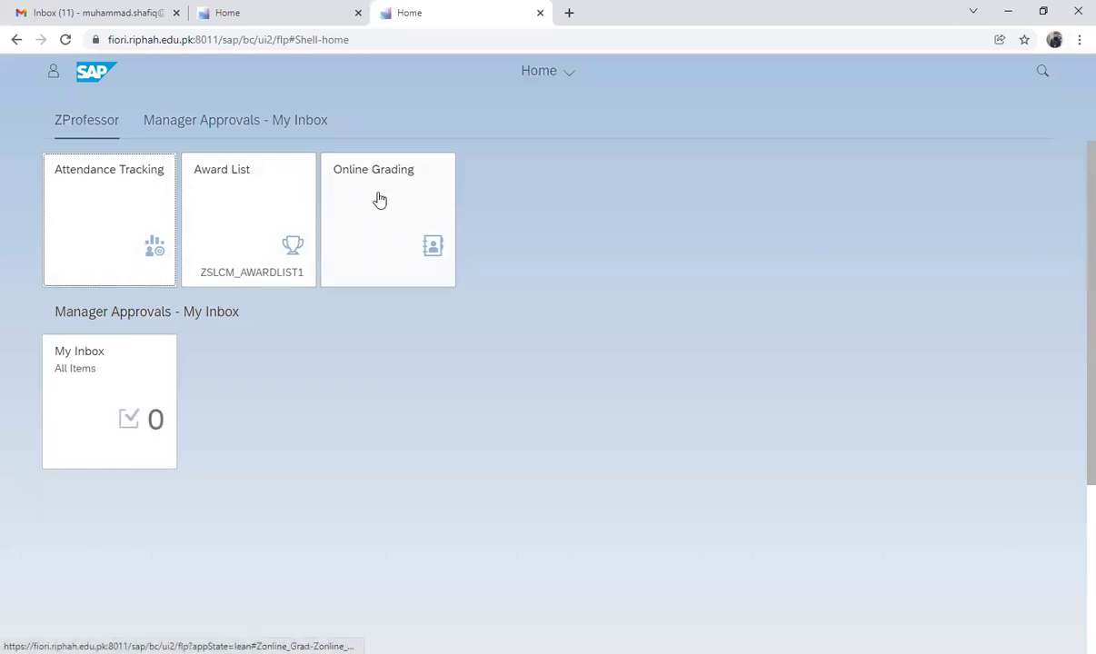
{"action": "left_click", "coordinate": [277, 215]}
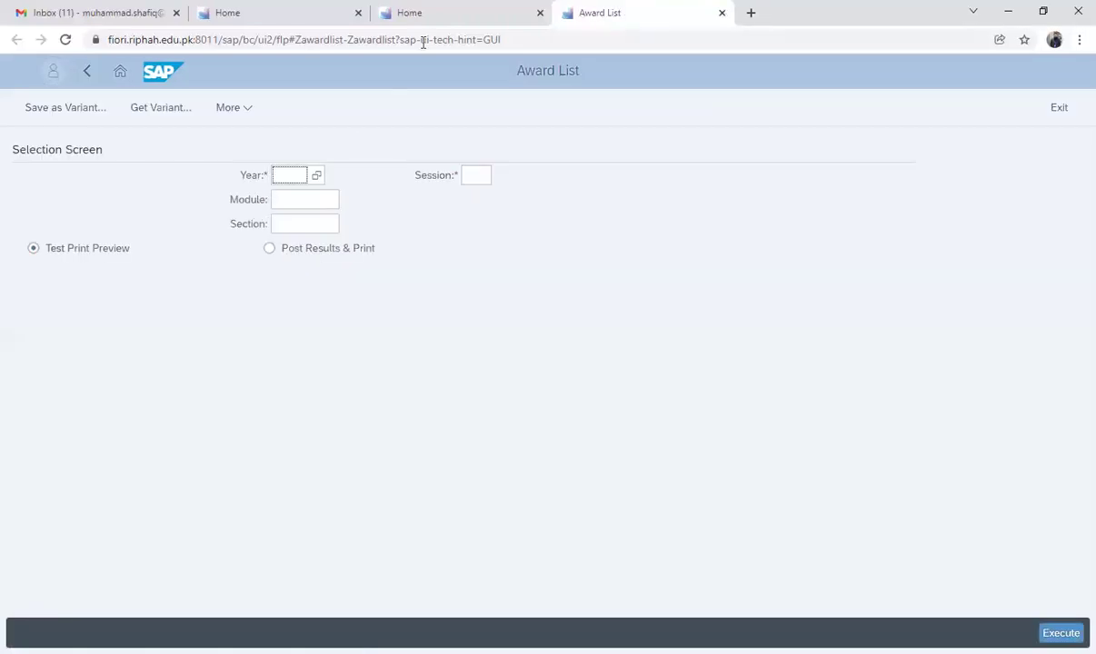
{"action": "left_click", "coordinate": [420, 13]}
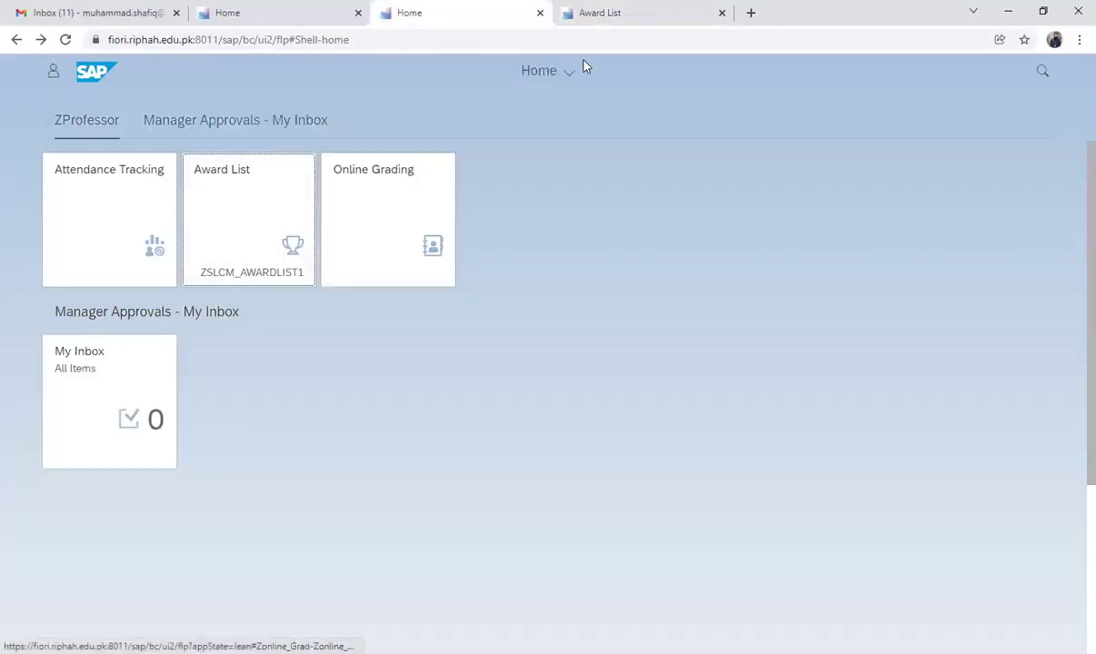
{"action": "left_click", "coordinate": [609, 16]}
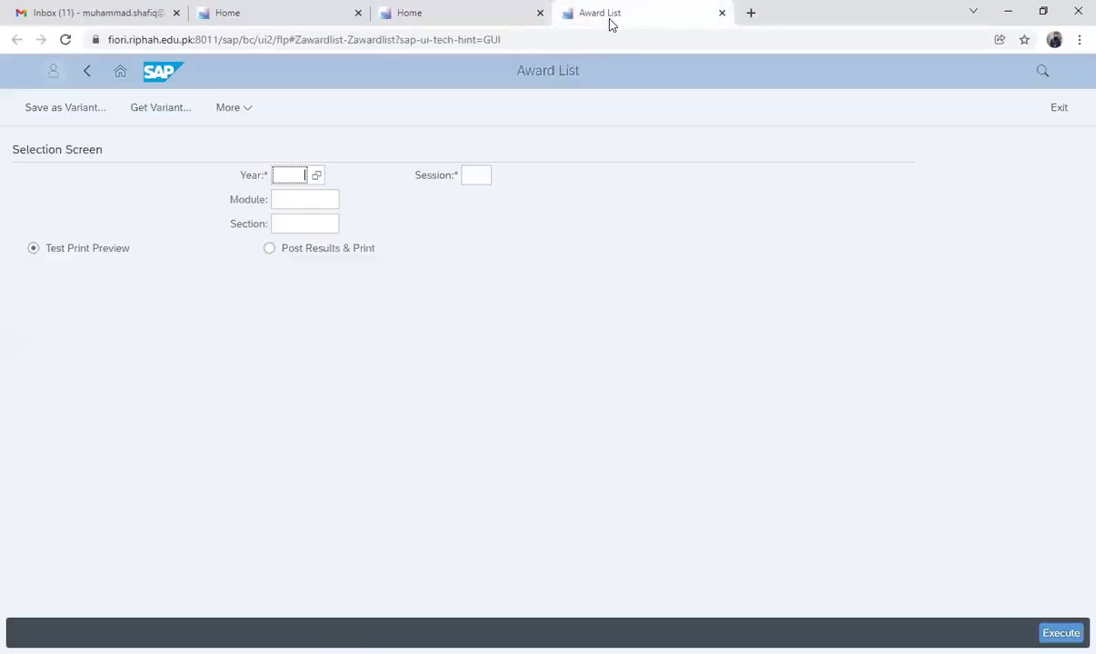
Set the award list's academic year to 2021 and the session to FALL
{"action": "left_click", "coordinate": [317, 178]}
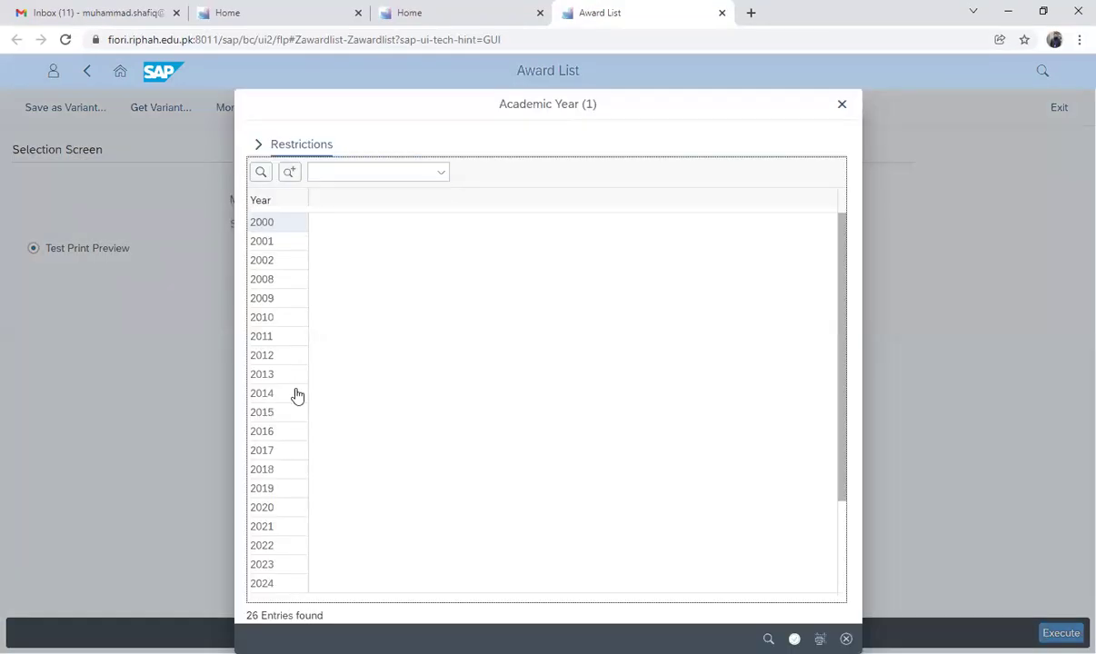
{"action": "left_click", "coordinate": [266, 526]}
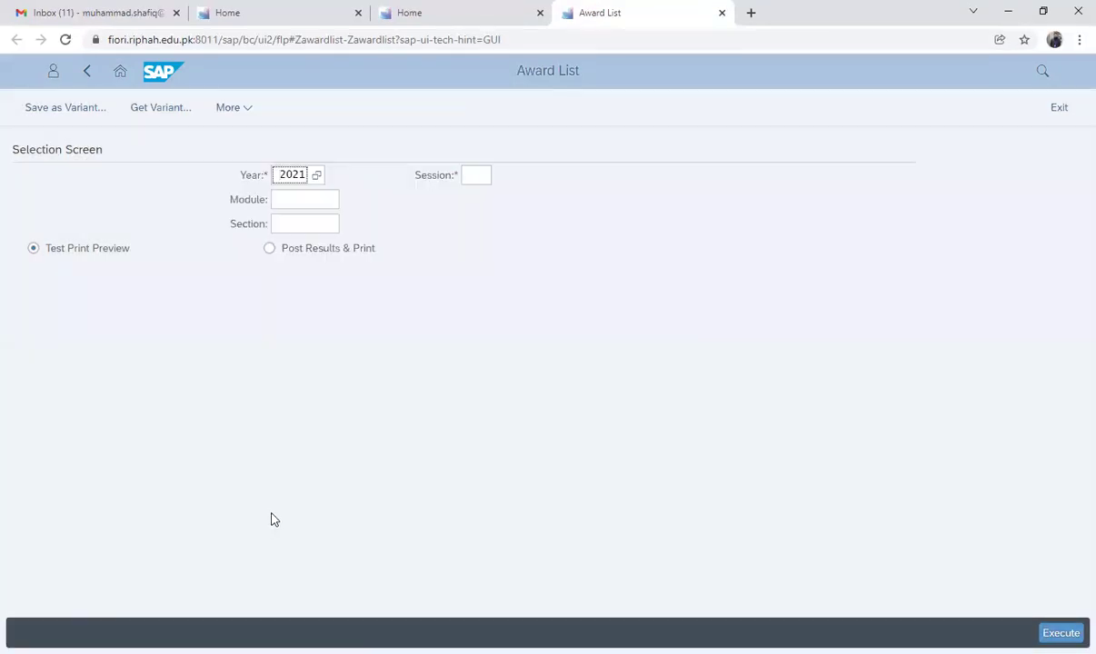
{"action": "left_click", "coordinate": [496, 175]}
{"action": "left_click", "coordinate": [351, 397]}
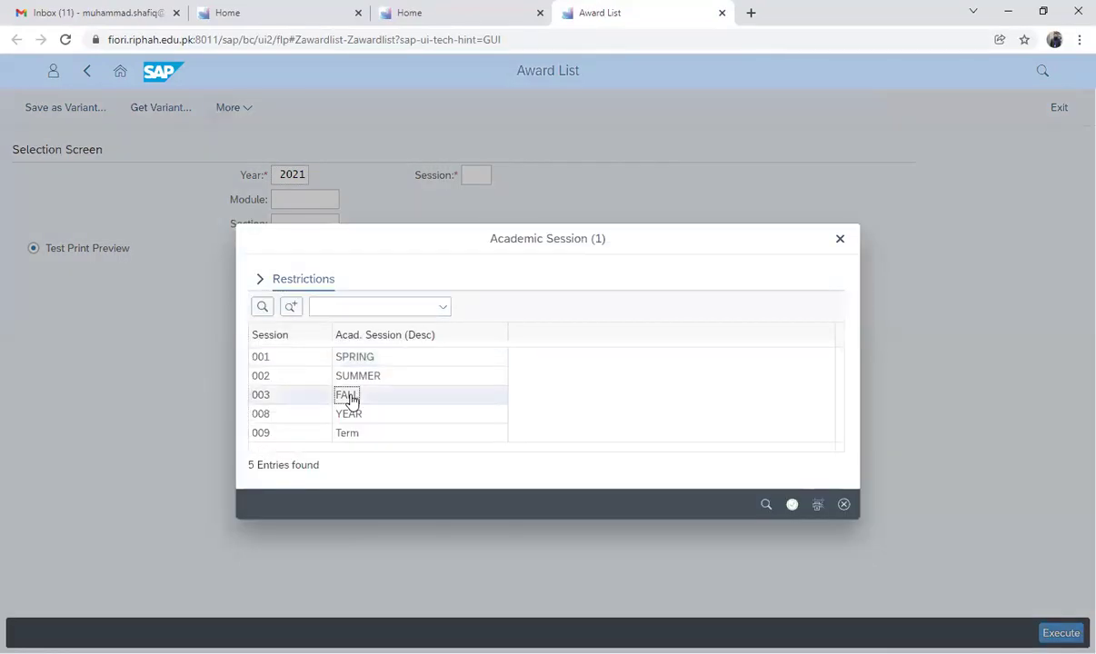
Choose Human Psychology module 40004306 and its Sec N section 50179066 for the award list
{"action": "left_click", "coordinate": [298, 199]}
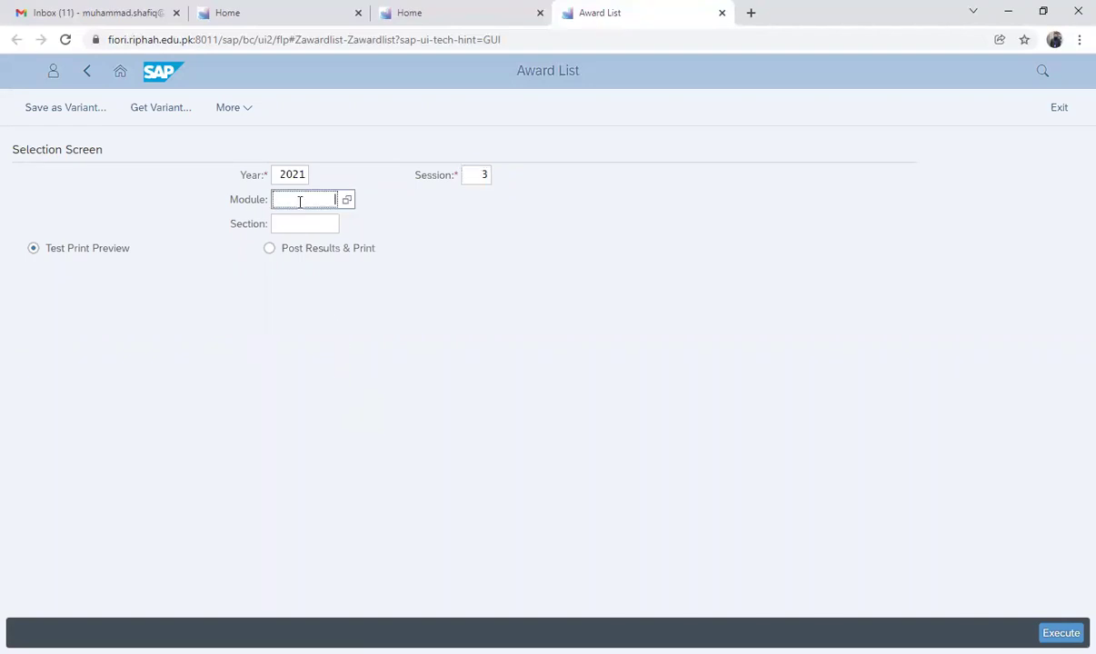
{"action": "left_click", "coordinate": [349, 202]}
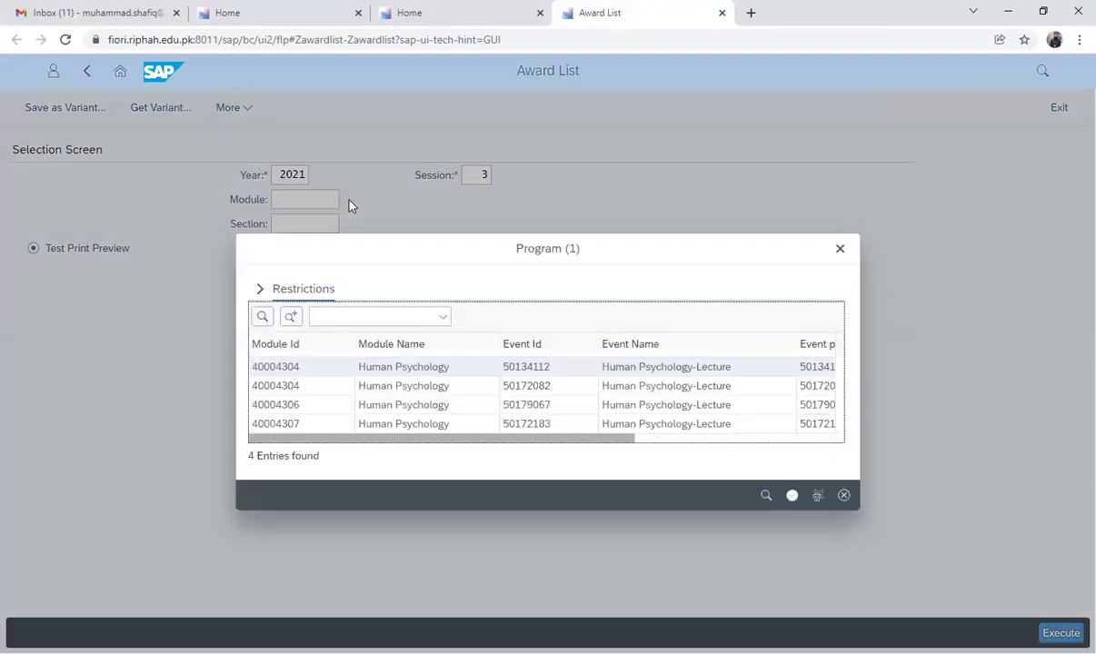
{"action": "left_click", "coordinate": [418, 407]}
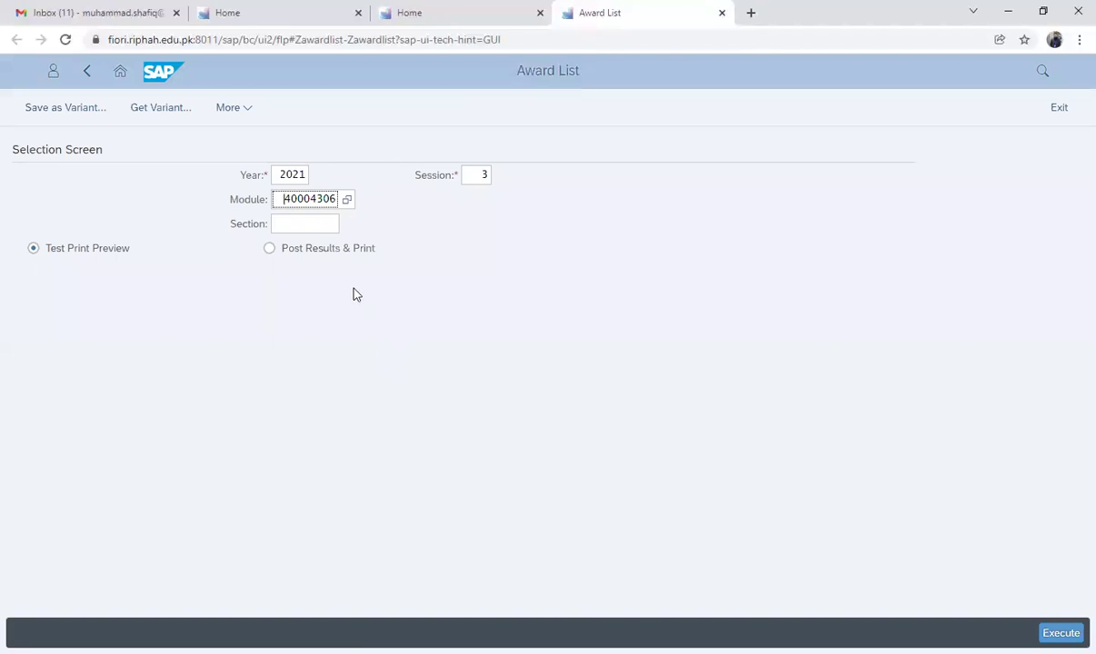
{"action": "left_click", "coordinate": [326, 231]}
{"action": "left_click", "coordinate": [346, 224]}
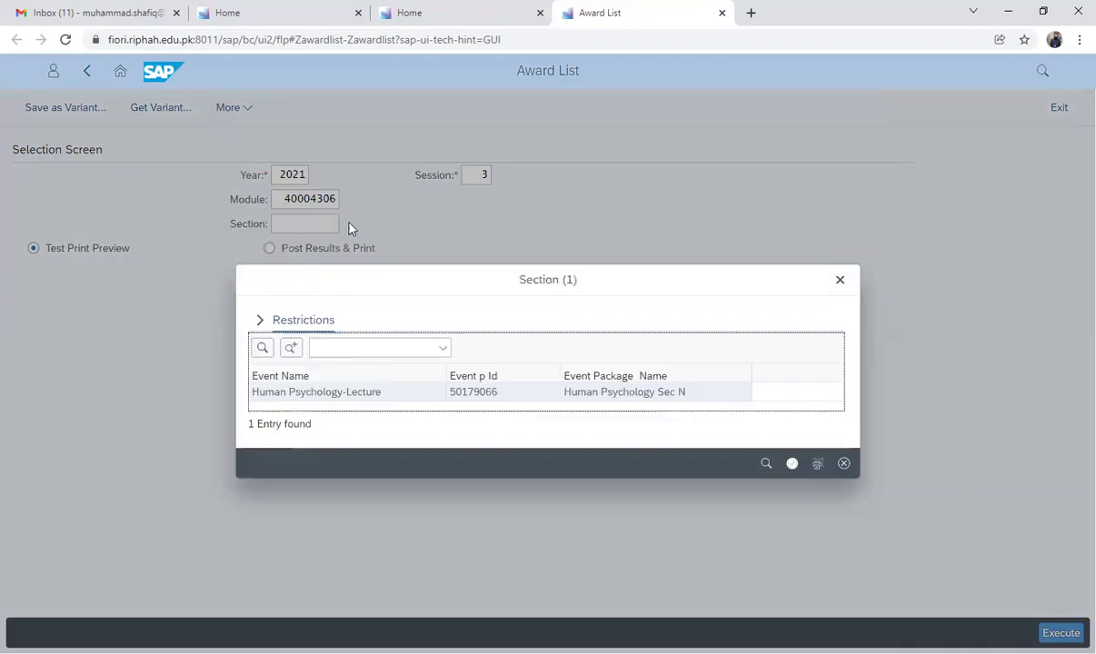
{"action": "left_click", "coordinate": [337, 394]}
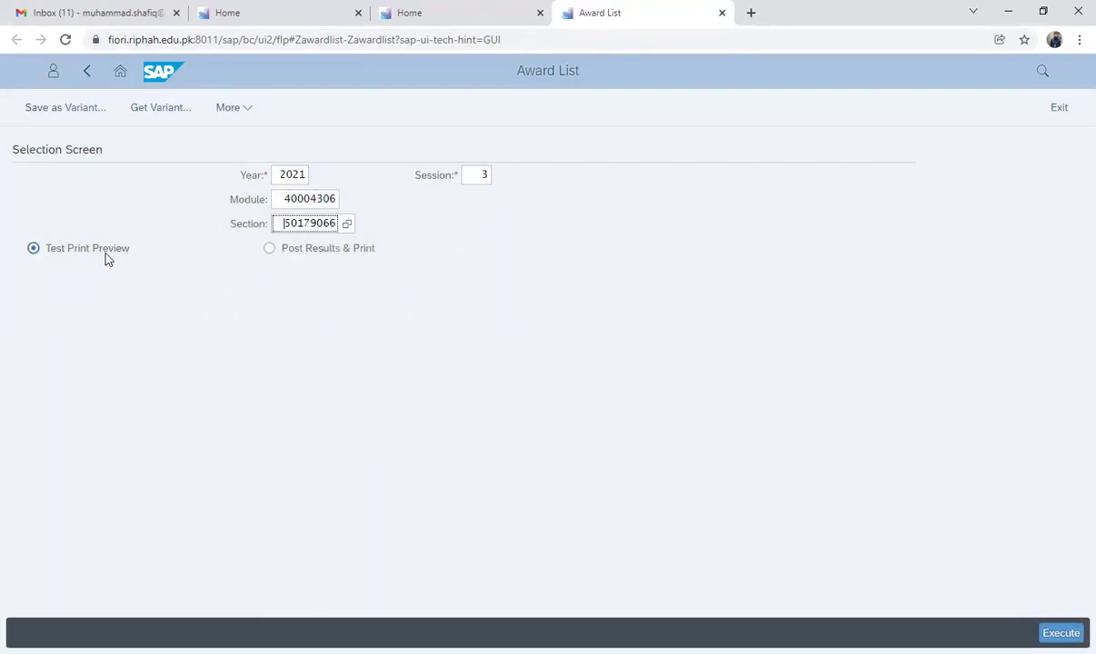
Execute the award list as a Test Print Preview, using lp01 as the output device
{"action": "left_click", "coordinate": [1061, 633]}
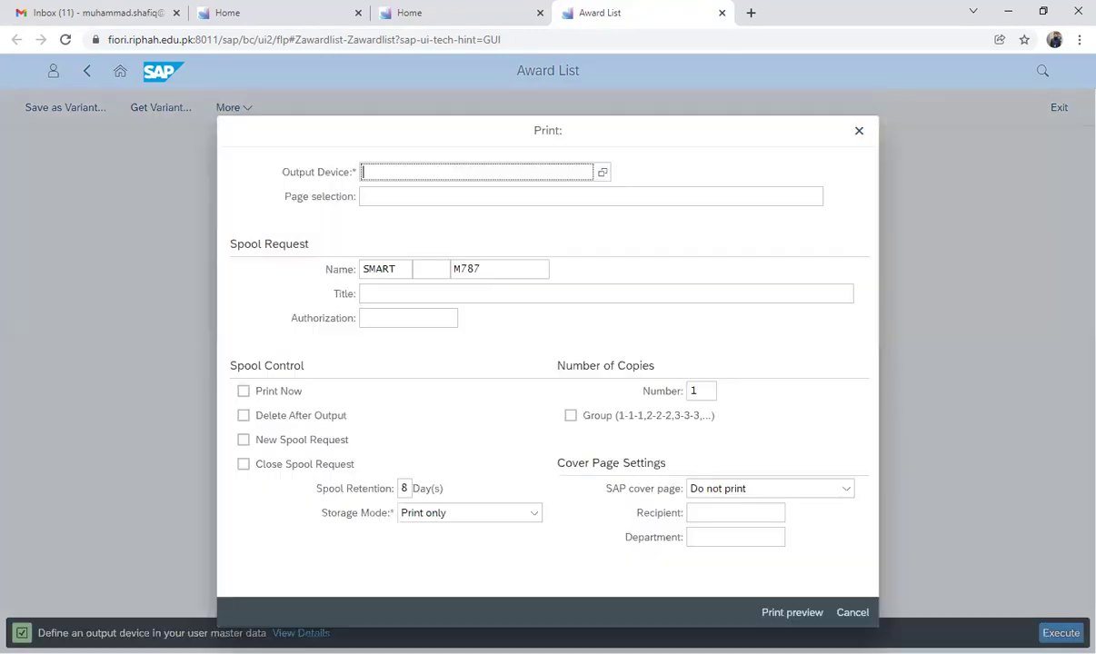
{"action": "left_click", "coordinate": [384, 195]}
{"action": "left_click", "coordinate": [388, 177]}
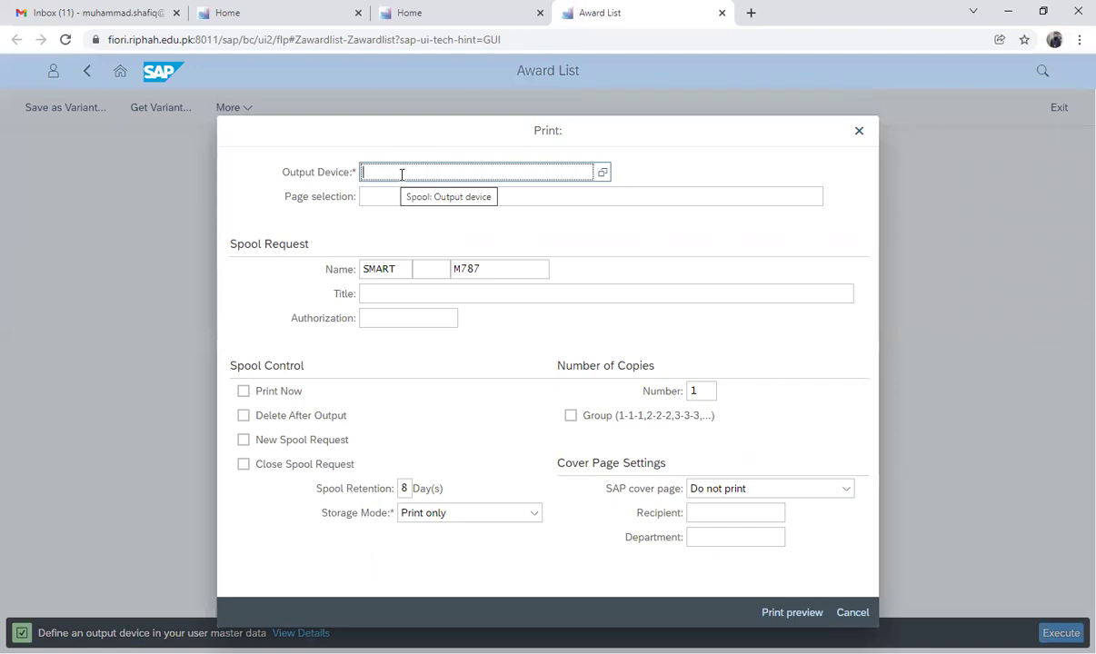
{"action": "type", "text": "lp01"}
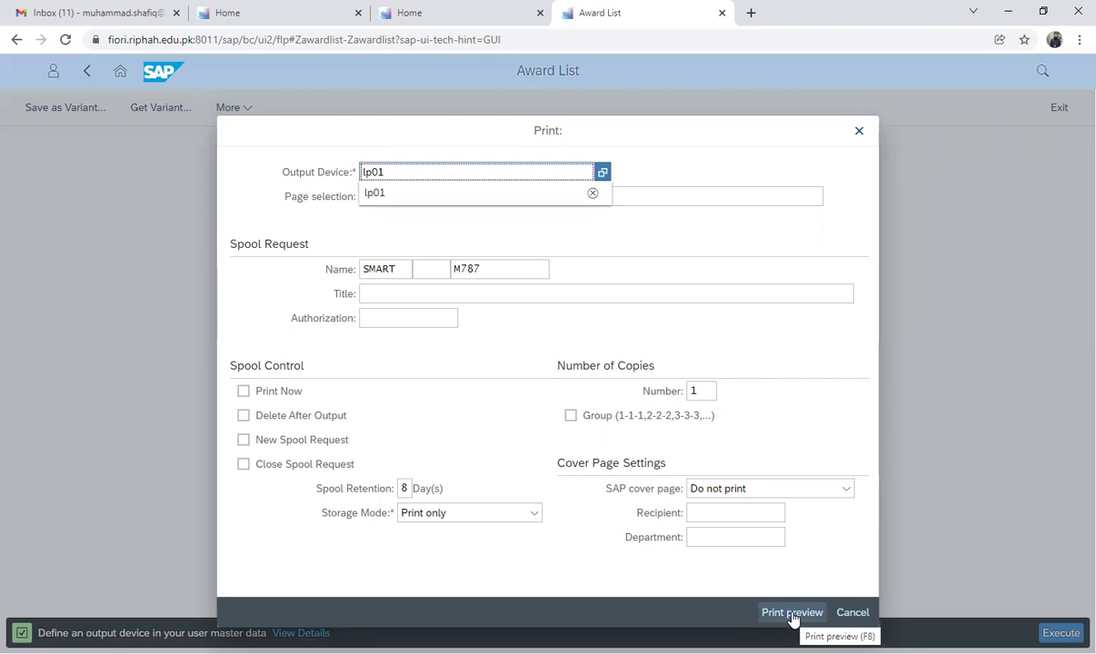
{"action": "left_click", "coordinate": [791, 614]}
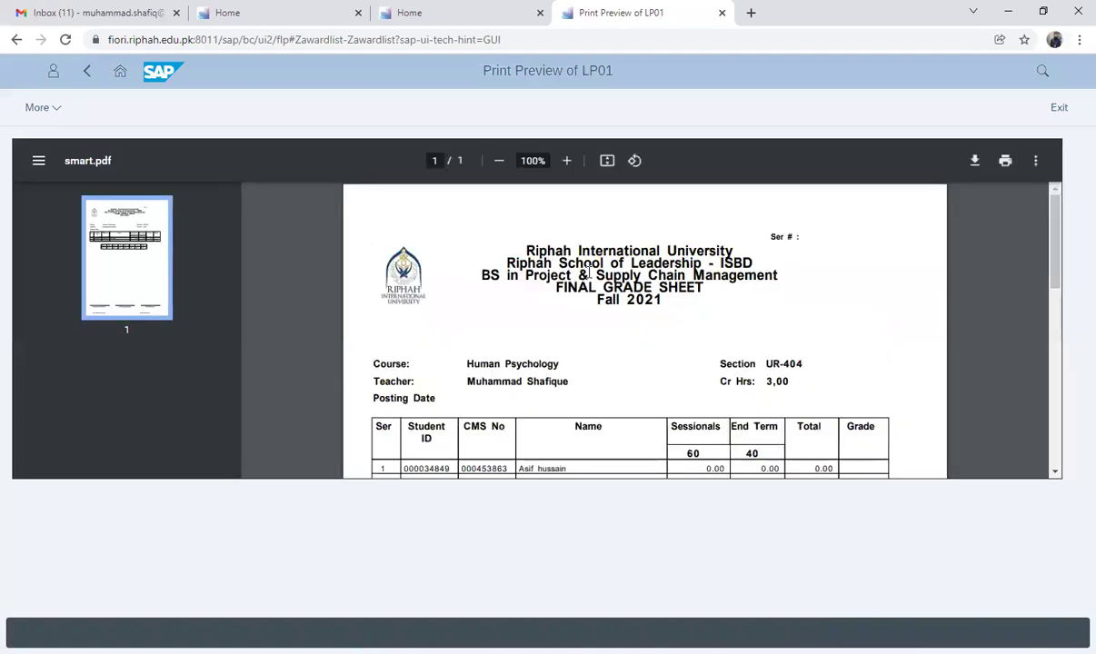
Review the previewed Final Grade Sheet for Human Psychology and exit to the selection screen
{"action": "scroll", "coordinate": [588, 272], "scroll_direction": "down", "scroll_amount": 3}
{"action": "scroll", "coordinate": [587, 291], "scroll_direction": "up", "scroll_amount": 3}
{"action": "left_click", "coordinate": [1061, 108]}
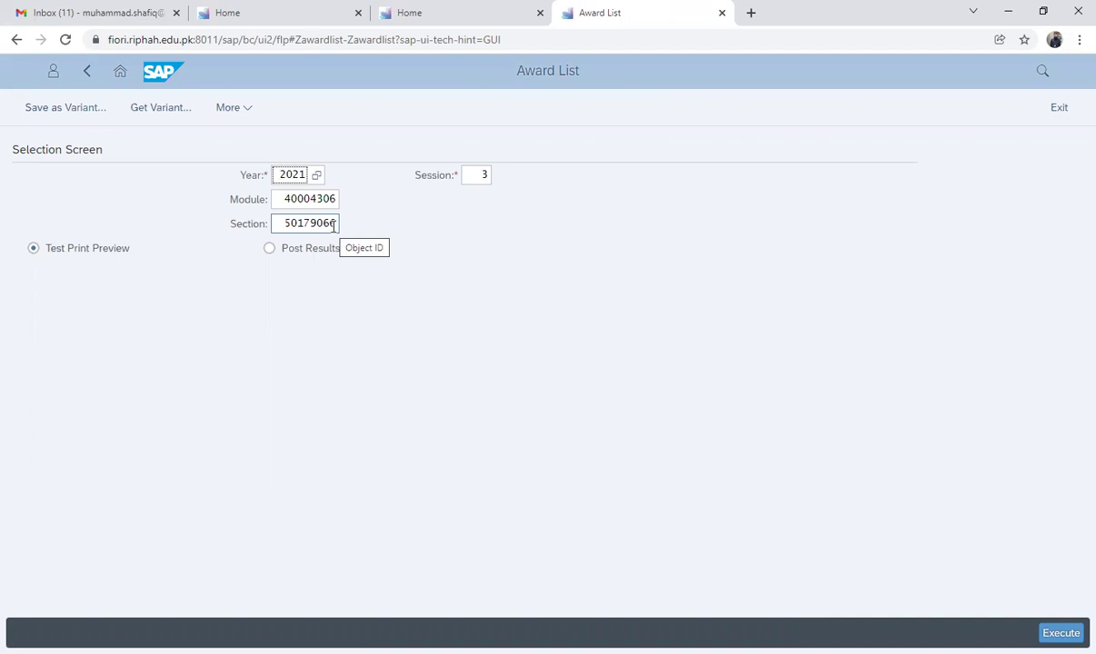
Switch the award list's output option to Post Results & Print, and return to the home page
{"action": "left_click", "coordinate": [271, 253]}
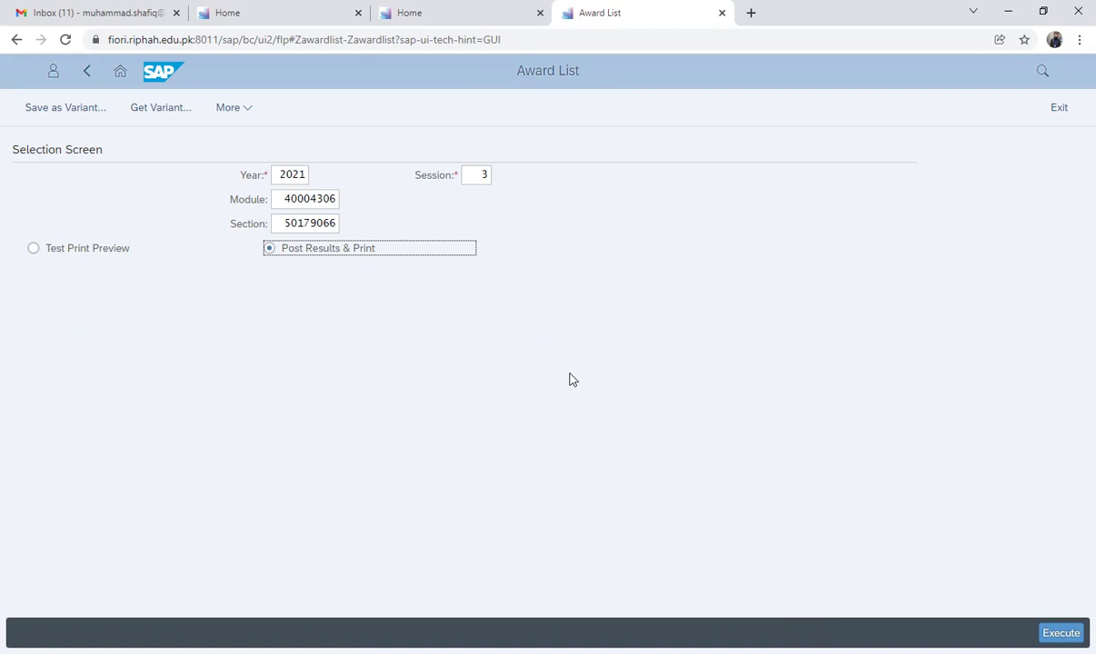
{"action": "left_click", "coordinate": [120, 72]}
{"action": "left_click", "coordinate": [631, 146]}
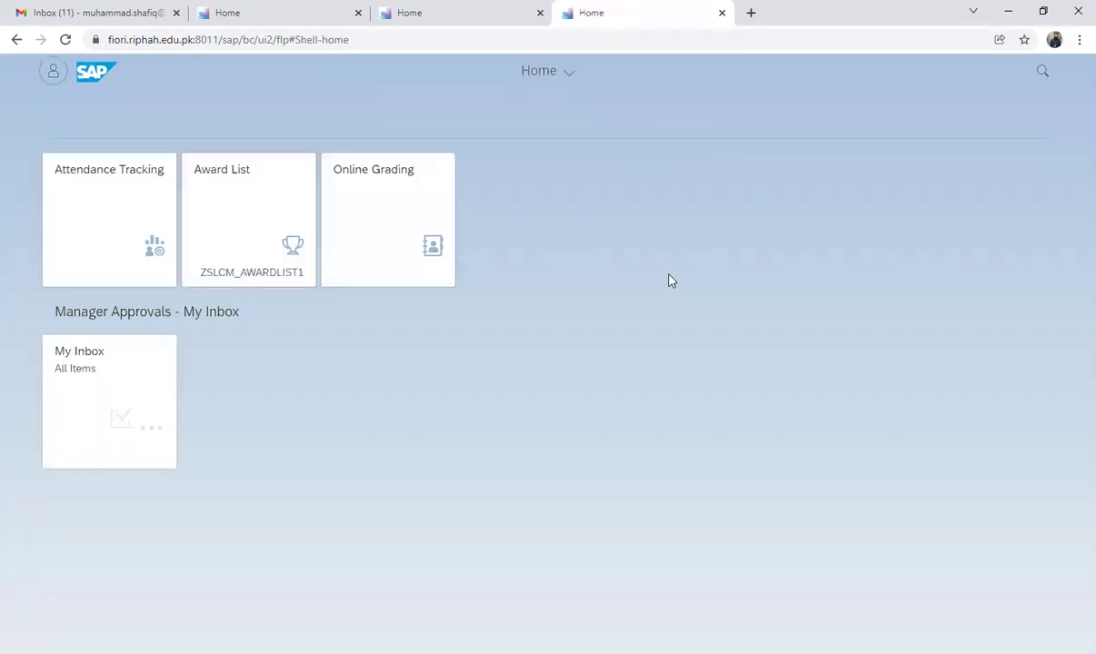